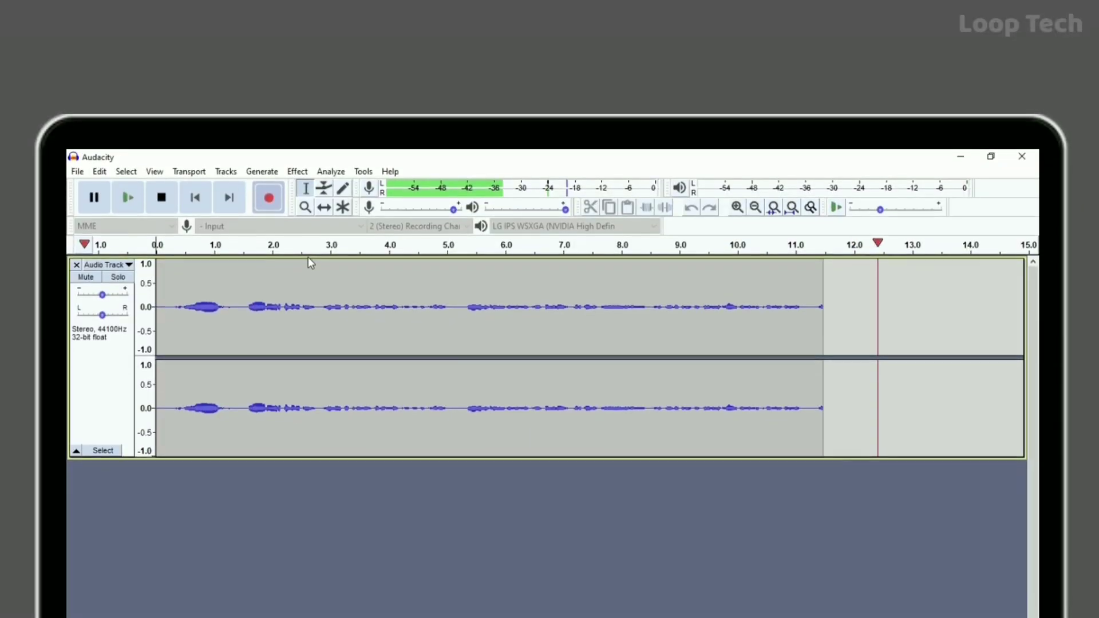
# Delete the quiet section from about 1 s to 7.5 s near the start of the audio track.
pyautogui.hotkey('ctrl', '3')
pyautogui.hotkey('ctrl', '3')
pyautogui.hotkey('ctrl', '3')
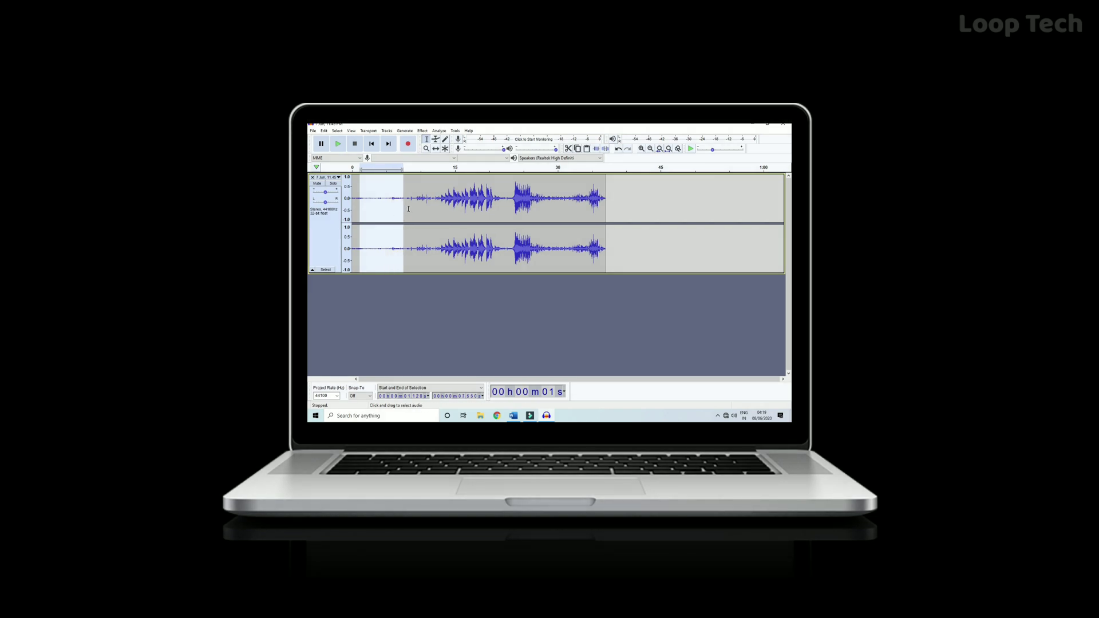
pyautogui.press('Delete')
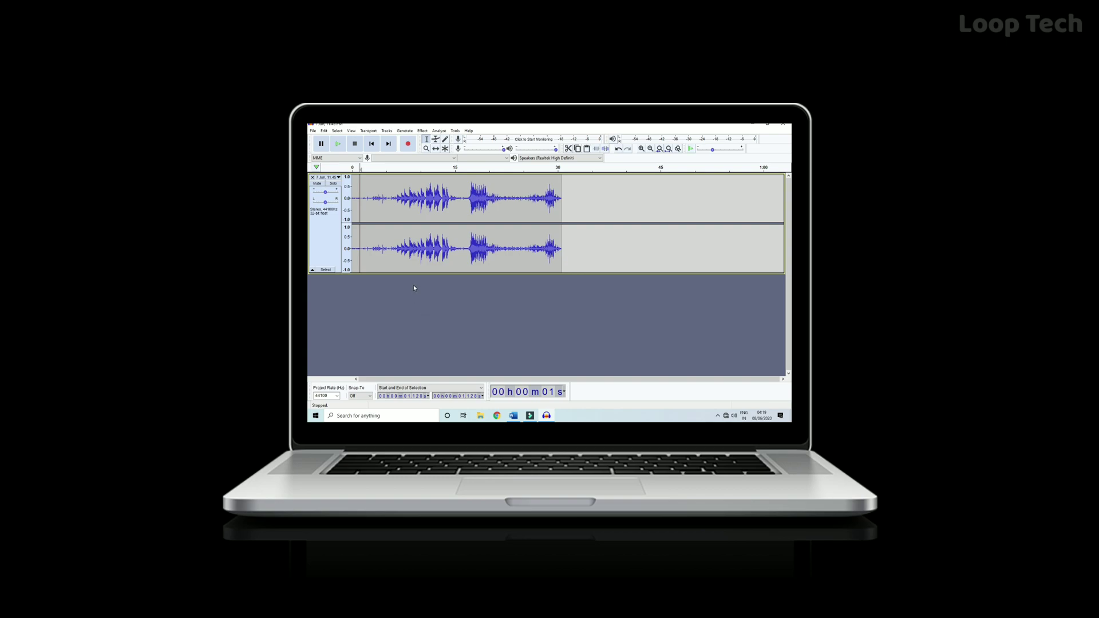
pyautogui.hotkey('ctrl', '1')
pyautogui.hotkey('ctrl', '1')
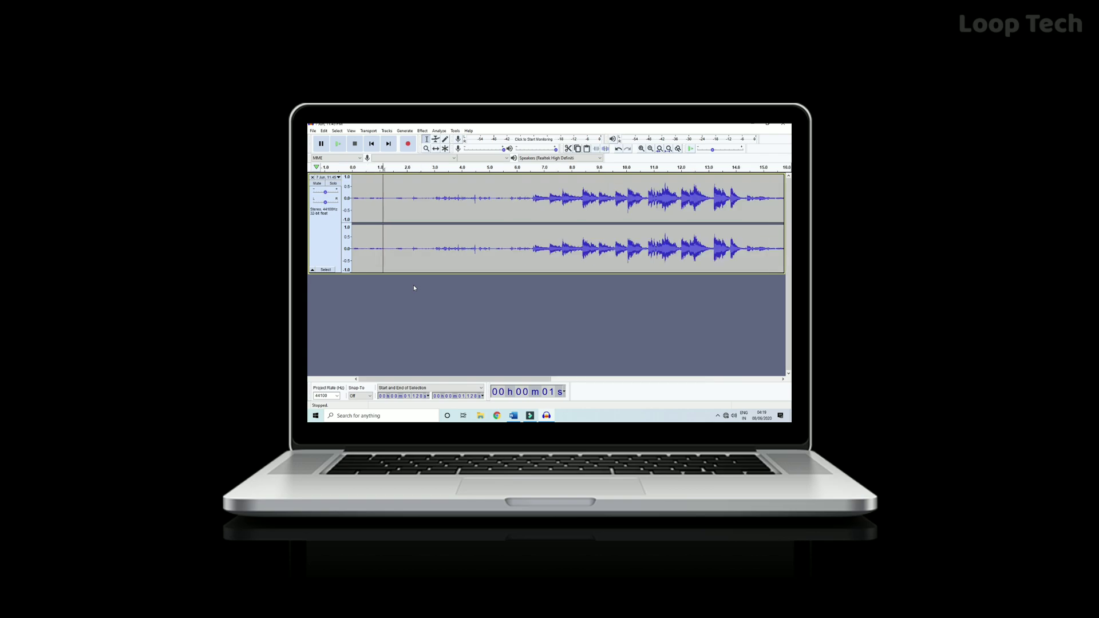
pyautogui.hotkey('ctrl', '3')
pyautogui.hotkey('ctrl', '3')
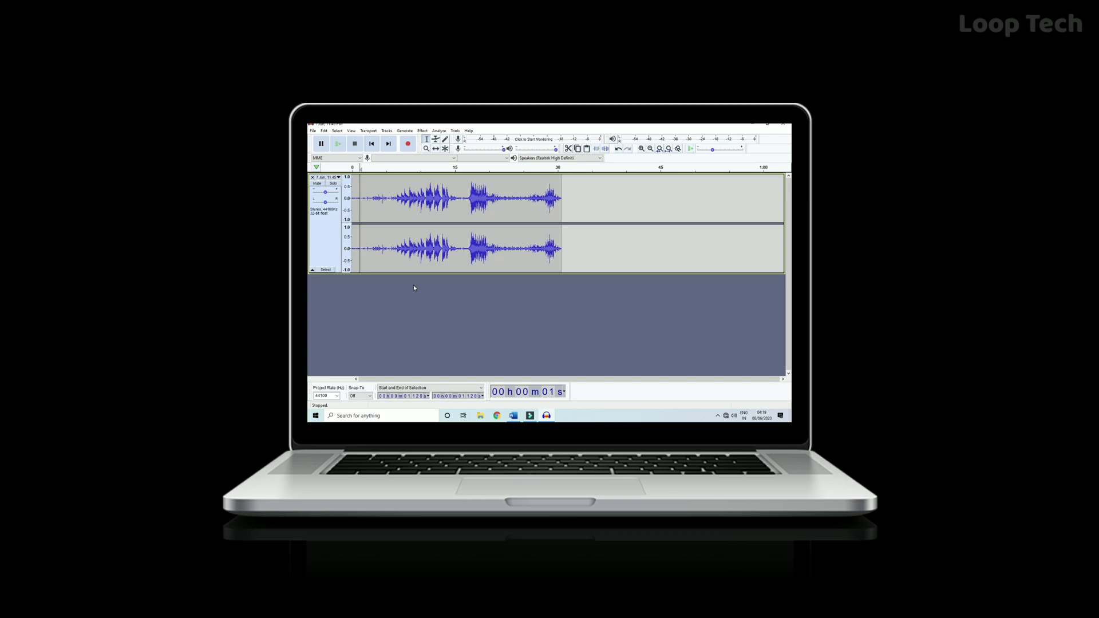
pyautogui.hotkey('ctrl', '3')
pyautogui.hotkey('ctrl', '1')
# Select the entire audio track, clear the selection, and select the whole clip again.
pyautogui.hotkey('ctrl', 'a')
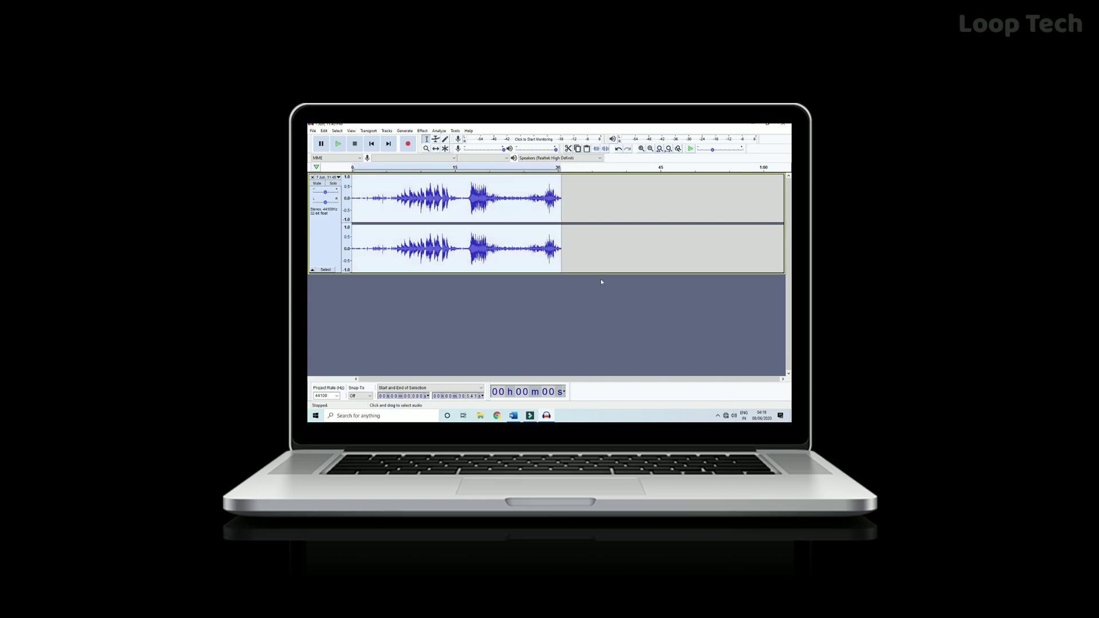
pyautogui.click(494, 195)
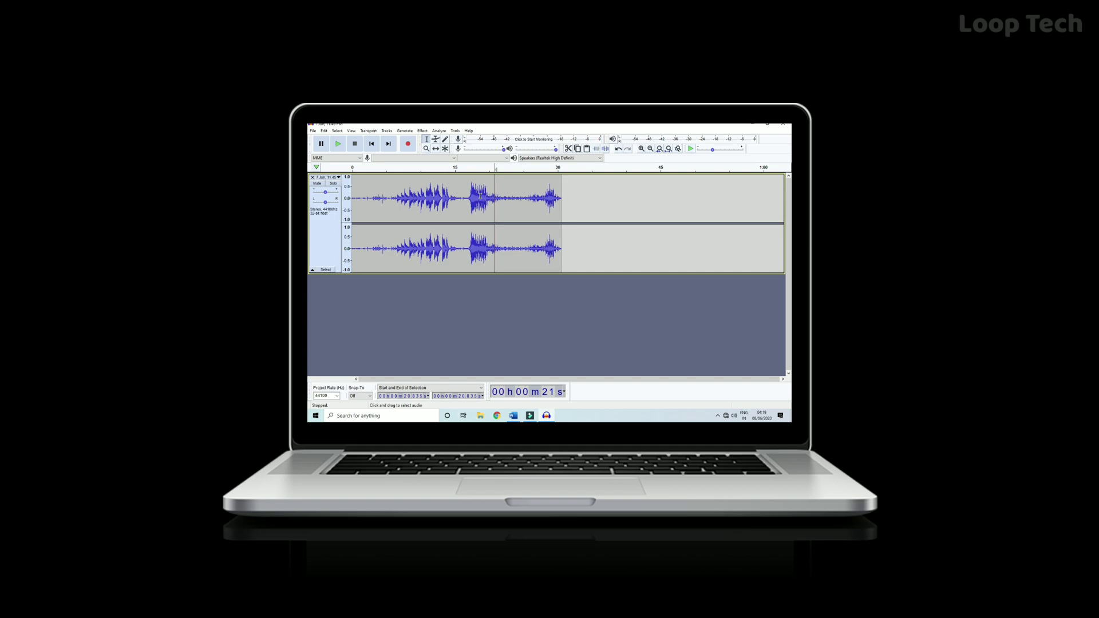
pyautogui.doubleClick(480, 196)
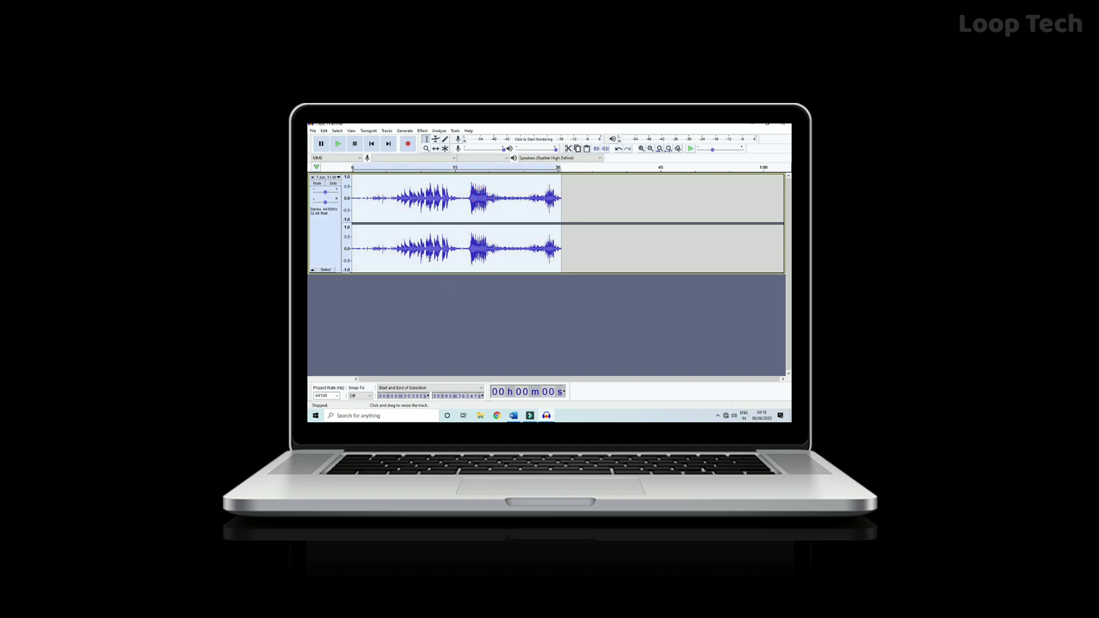
pyautogui.click(475, 205)
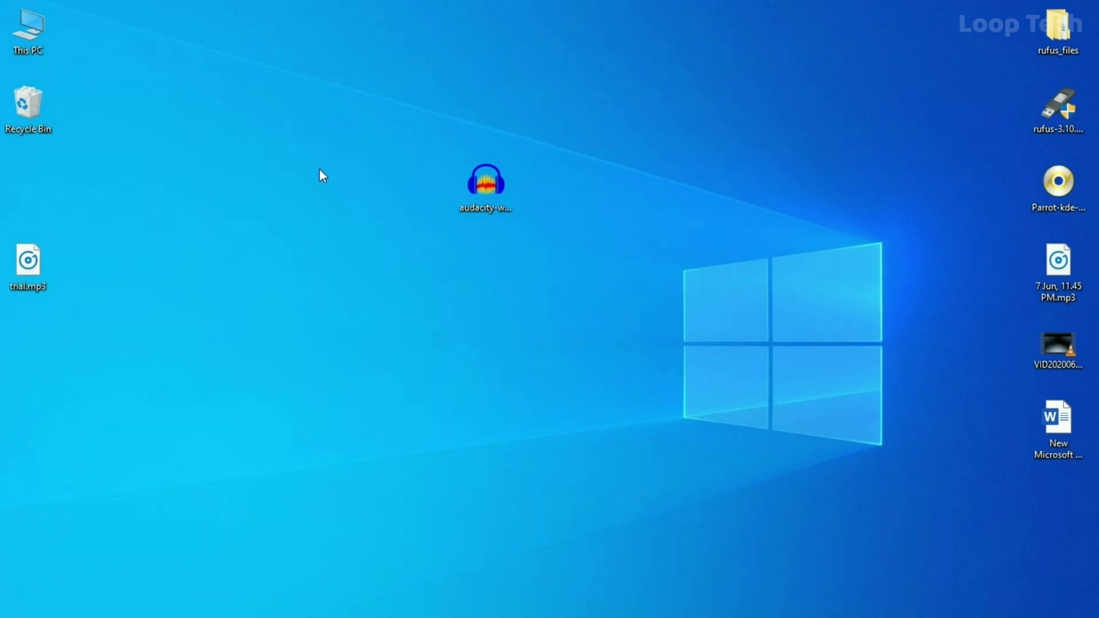
# Run the Audacity 2.4.1 installer as administrator and choose English as the setup language.
pyautogui.rightClick(499, 191)
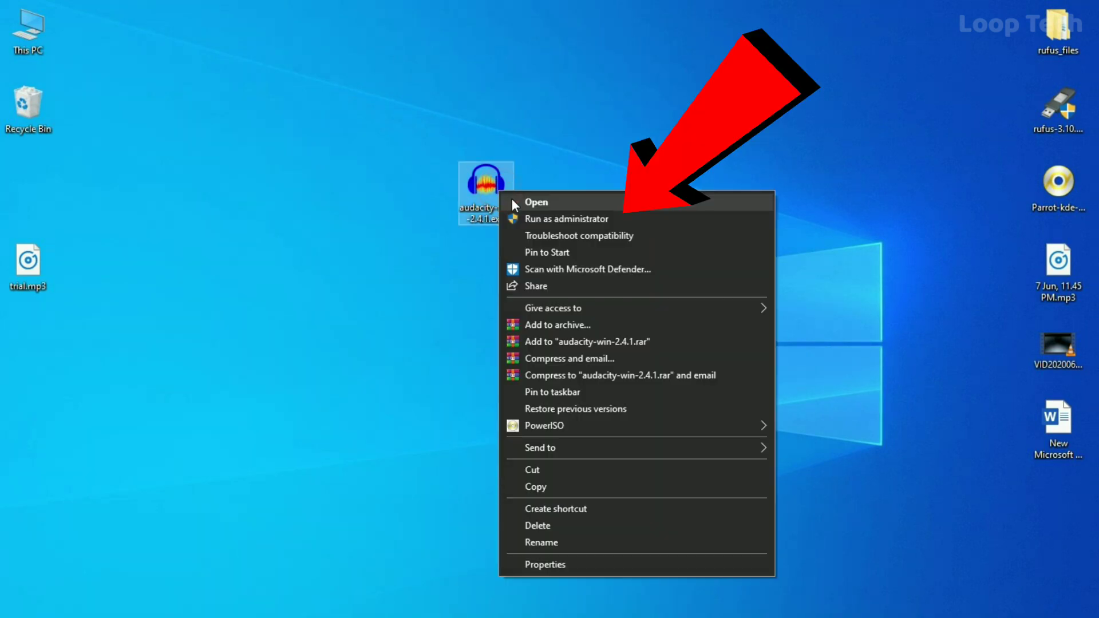
pyautogui.click(541, 220)
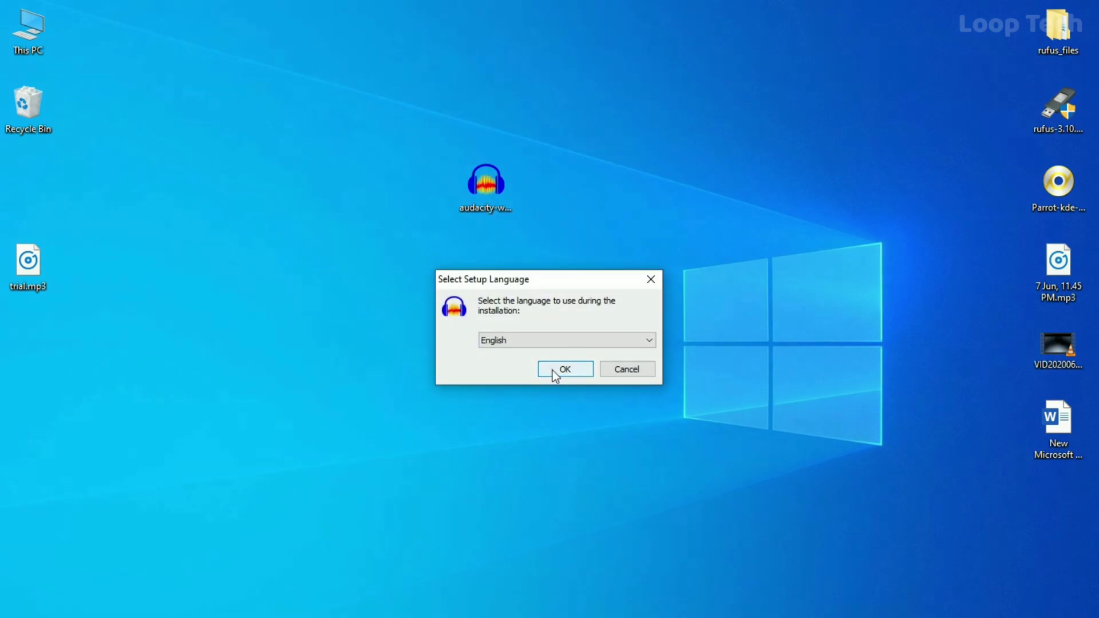
pyautogui.click(552, 370)
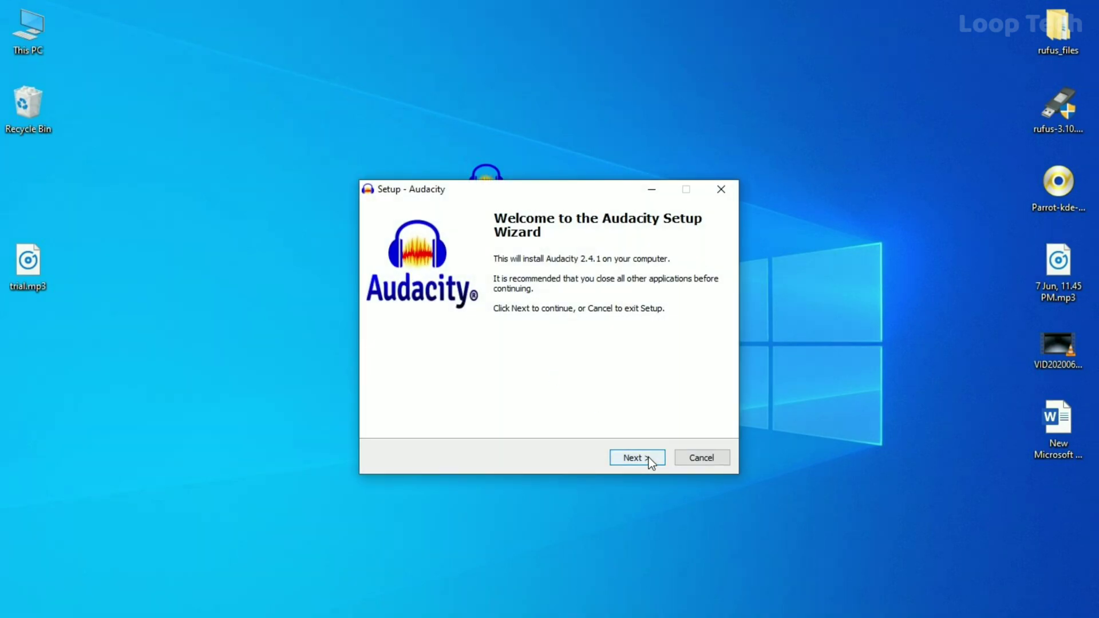
# Install Audacity in its default folder with a desktop shortcut and continue past the information page.
pyautogui.click(648, 457)
pyautogui.click(648, 456)
pyautogui.click(648, 457)
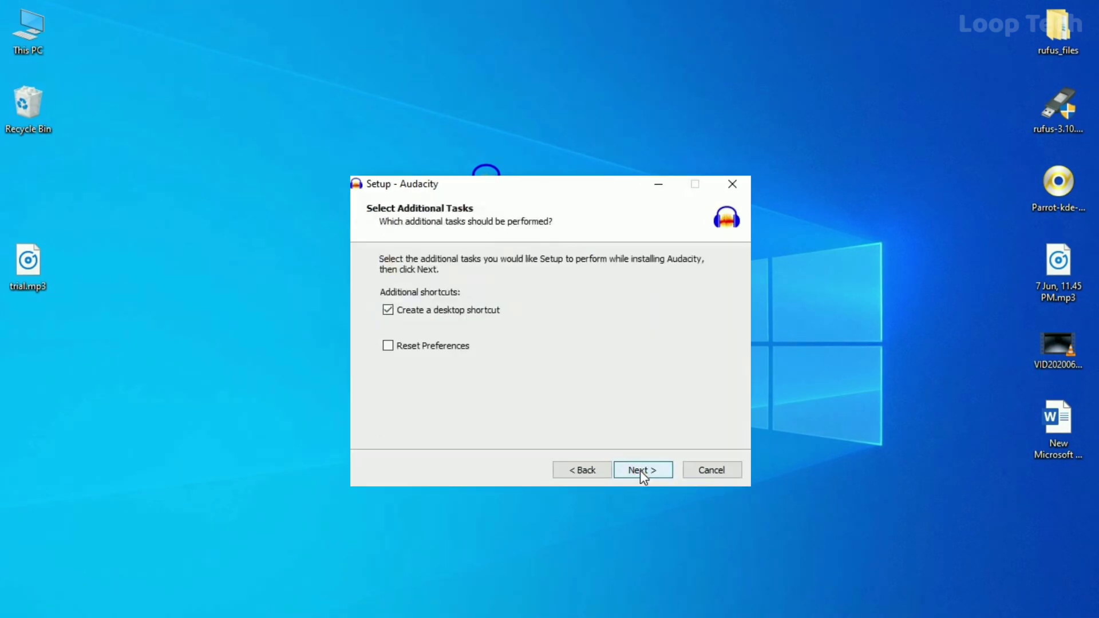
pyautogui.click(640, 470)
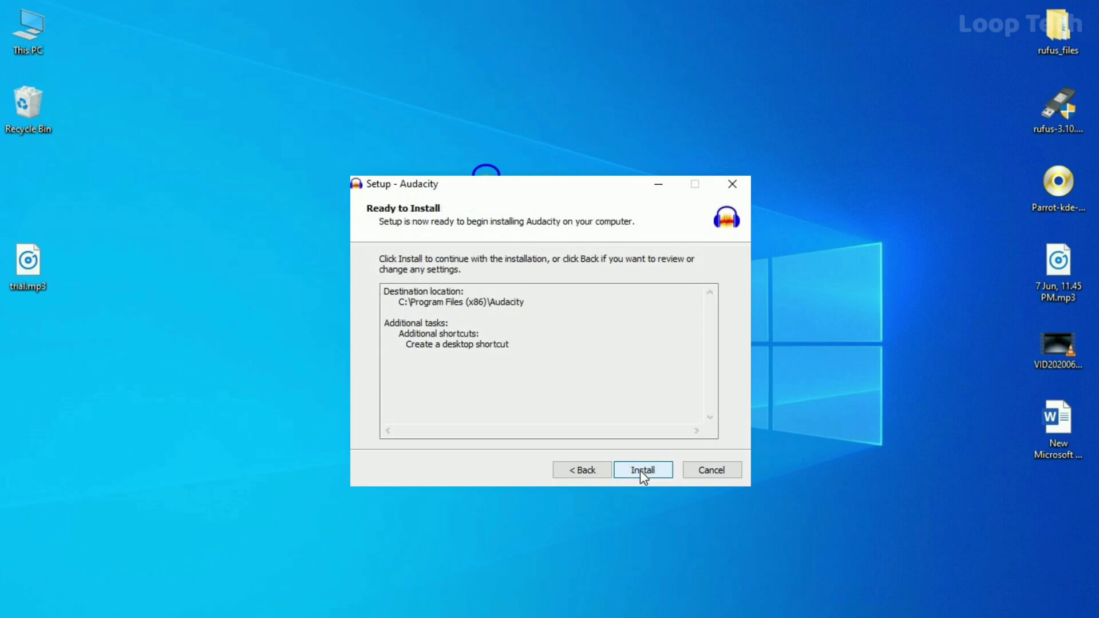
pyautogui.click(641, 470)
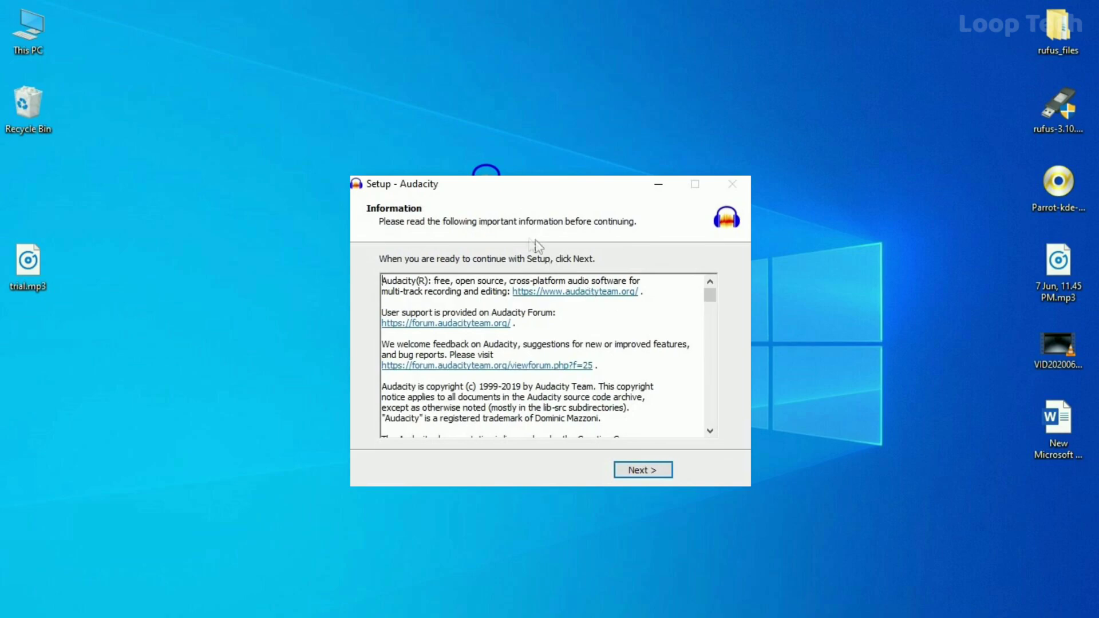
pyautogui.click(641, 473)
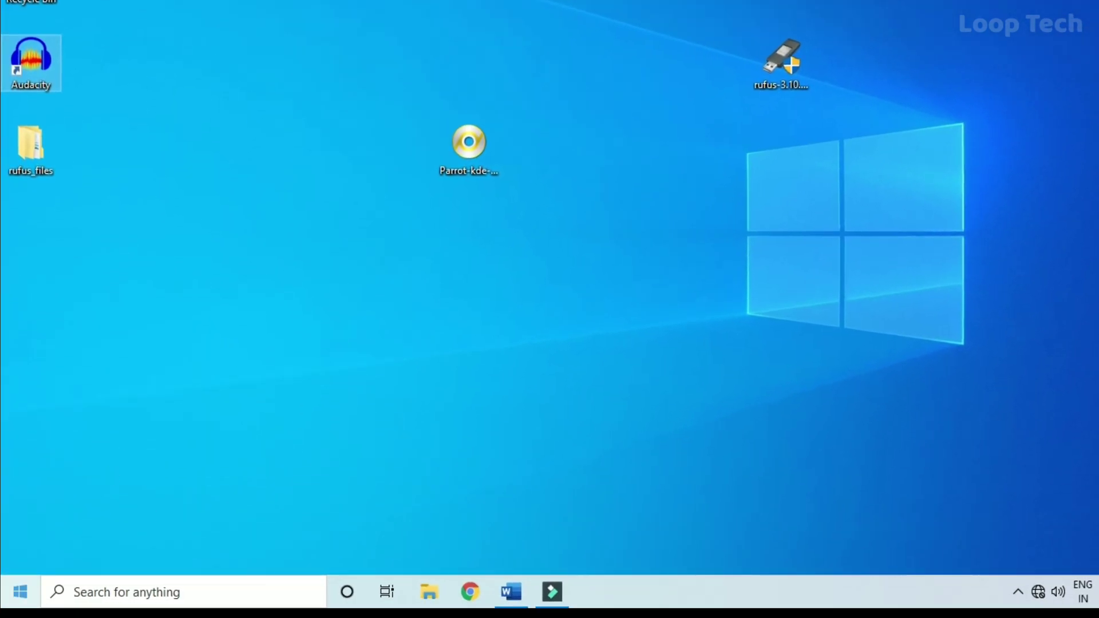
# Search Windows for "au", launch Audacity, and dismiss its welcome dialog.
pyautogui.click(258, 604)
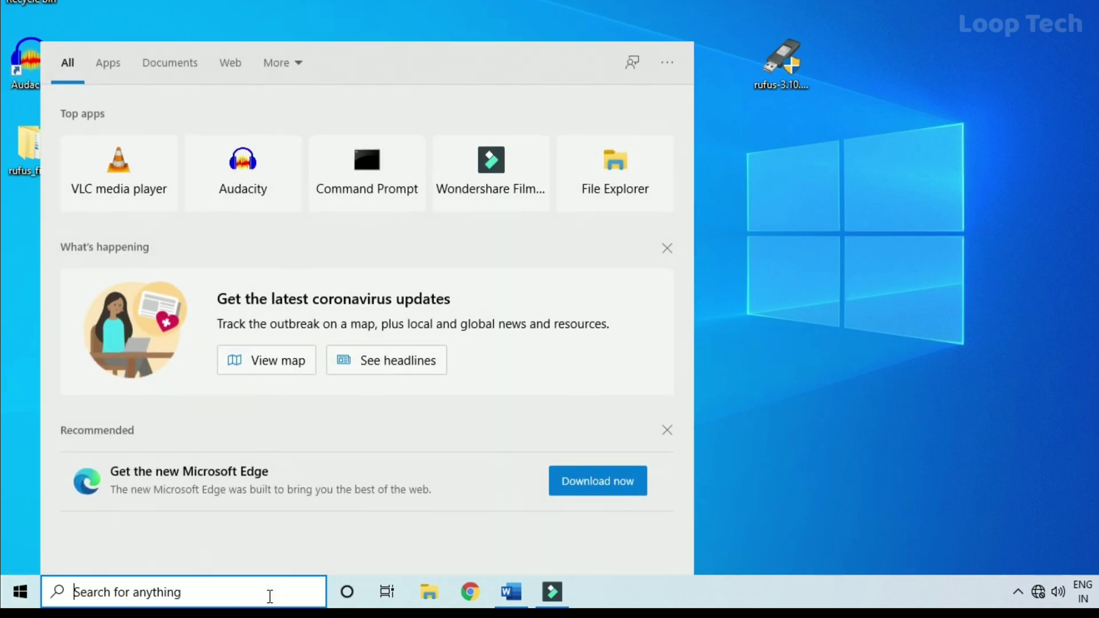
pyautogui.write('au')
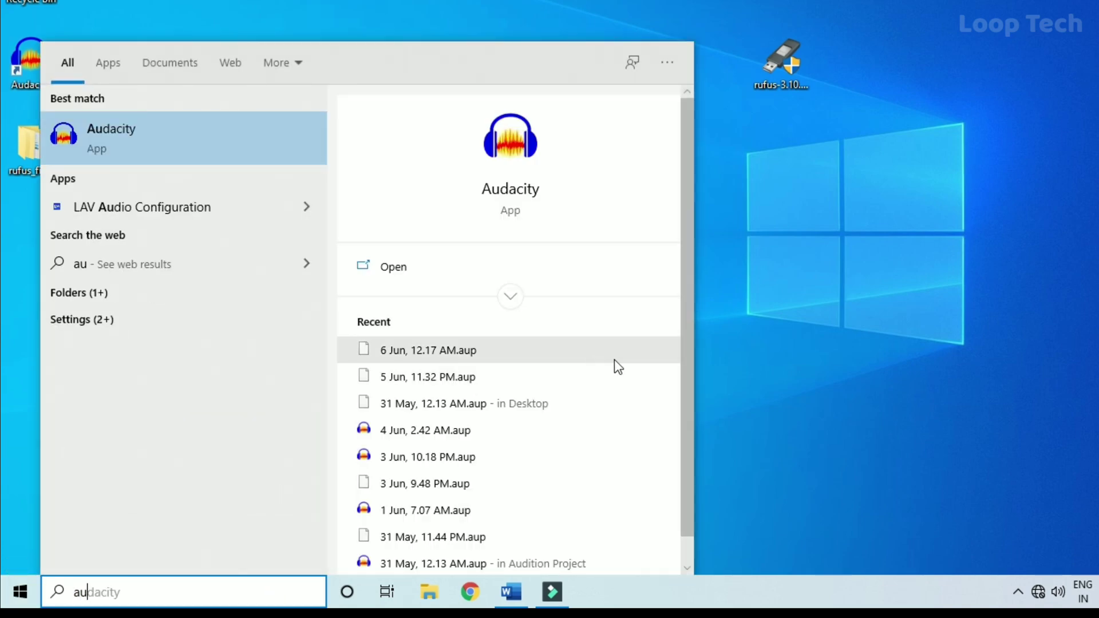
pyautogui.click(510, 276)
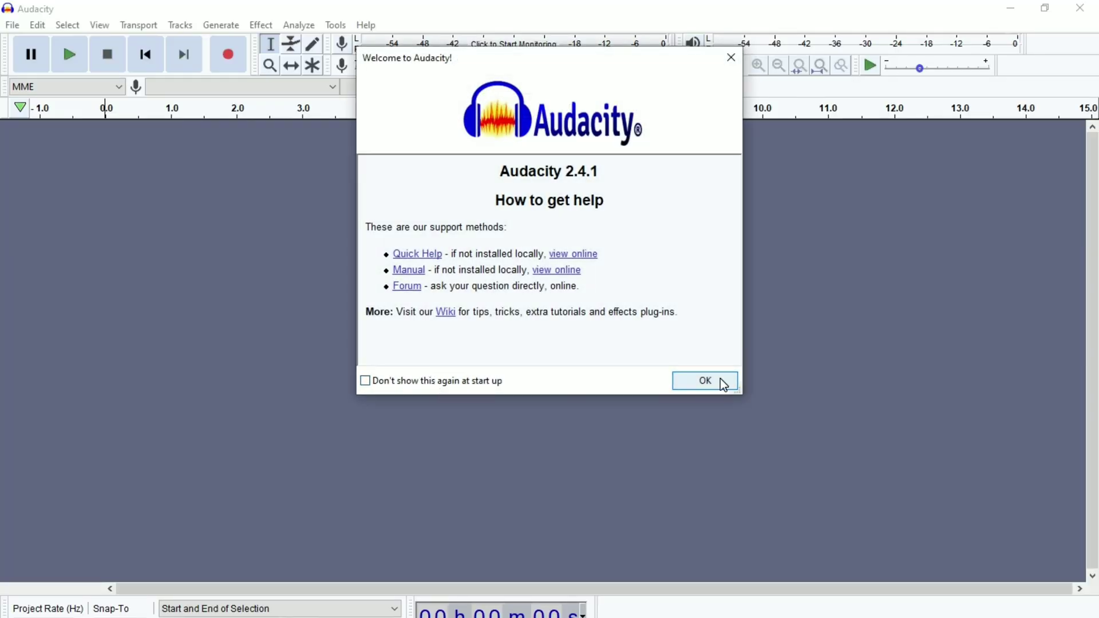
pyautogui.click(723, 383)
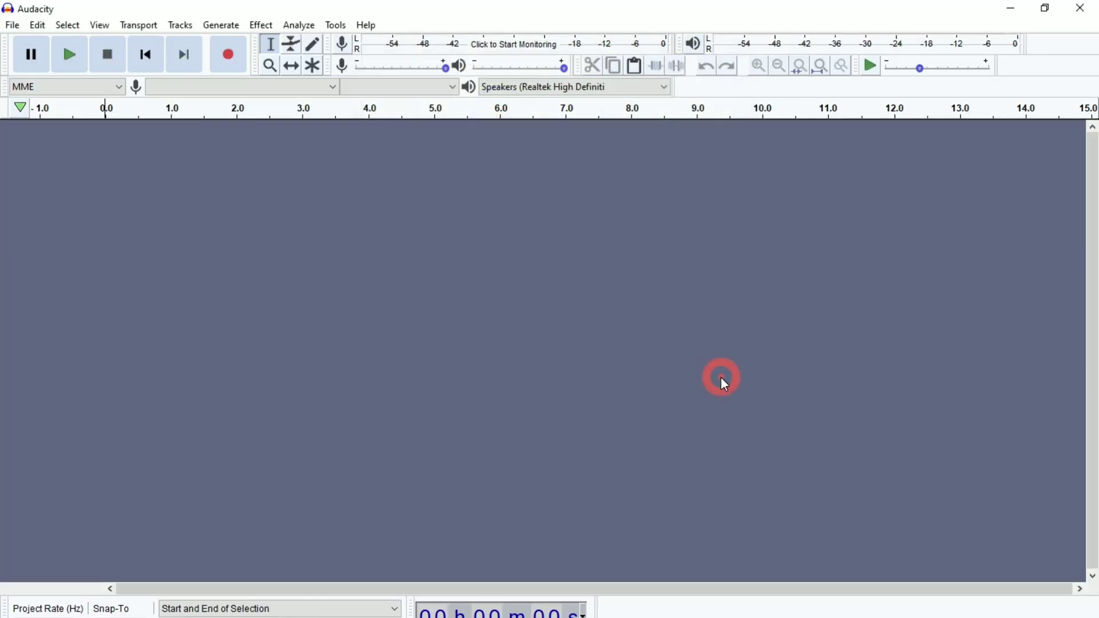
# Import "7 Jun, 11.45 PM.mp3" from the desktop into a restored Audacity window, and maximize the window.
pyautogui.moveTo(645, 7); pyautogui.dragTo(584, 2)
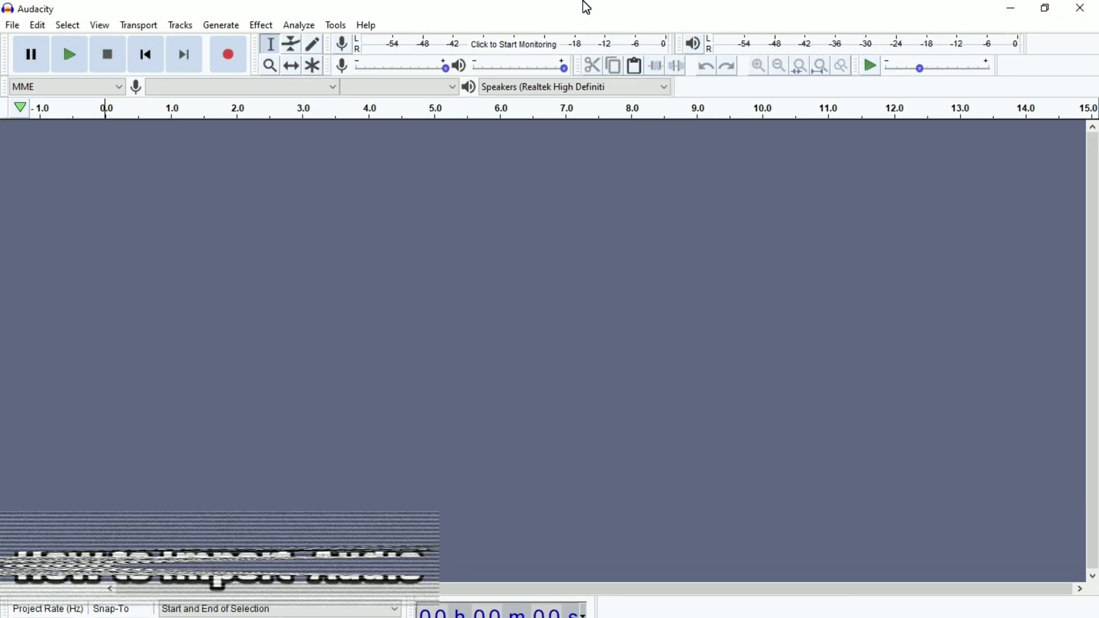
pyautogui.moveTo(586, 8); pyautogui.dragTo(540, 76)
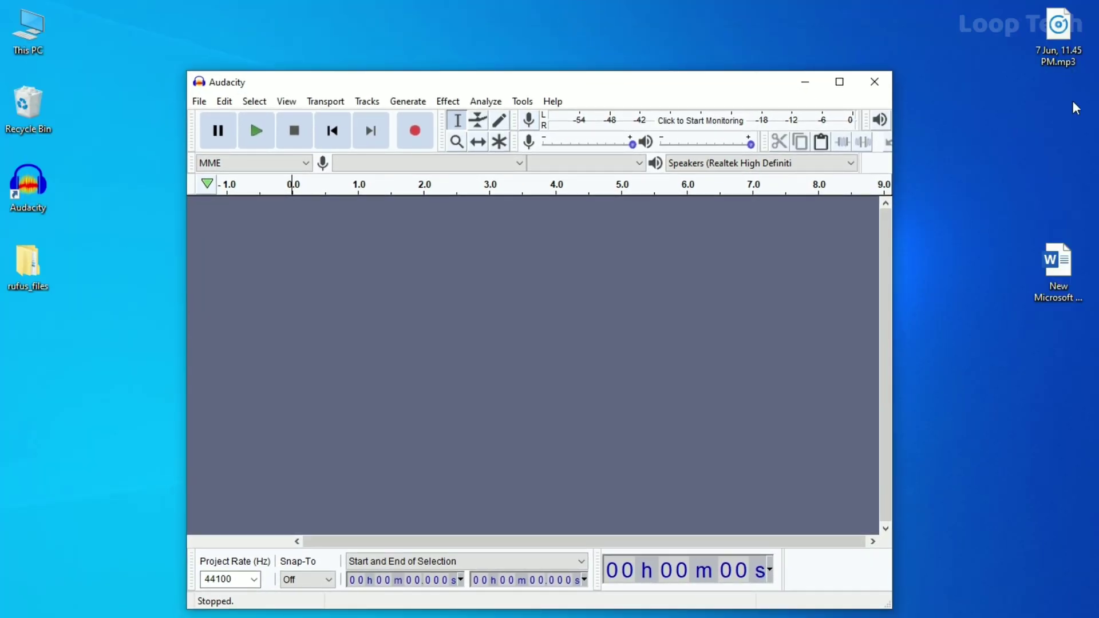
pyautogui.moveTo(1059, 57); pyautogui.dragTo(1018, 175)
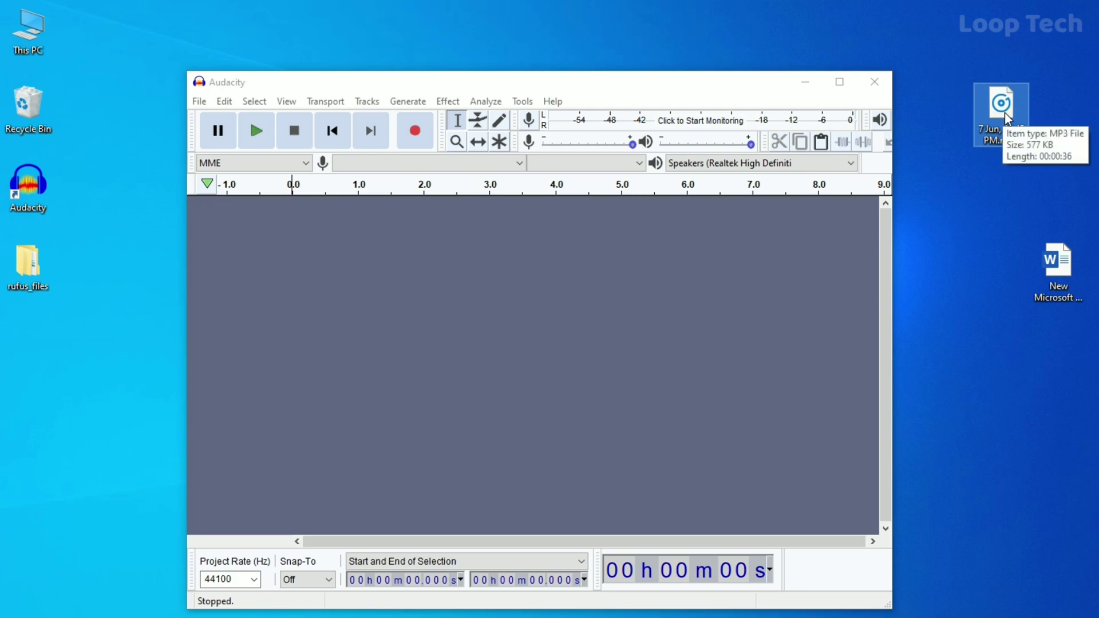
pyautogui.moveTo(998, 118); pyautogui.dragTo(592, 339)
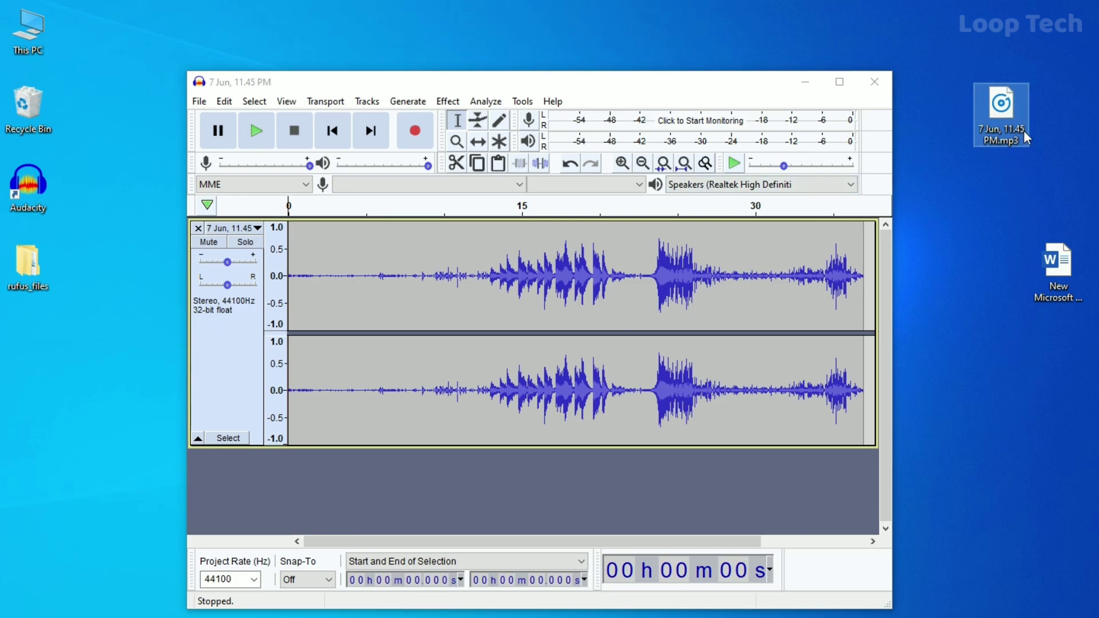
pyautogui.click(840, 82)
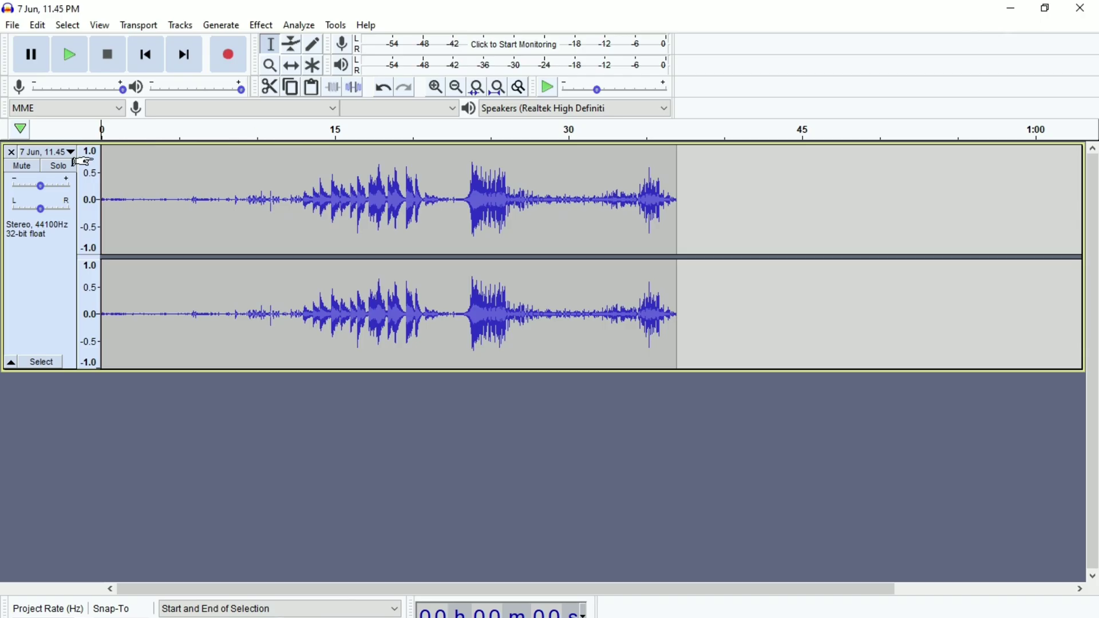
# Look at the file types Audacity offers to import, without importing anything.
pyautogui.click(13, 25)
pyautogui.press('Right')
pyautogui.moveTo(13, 25)
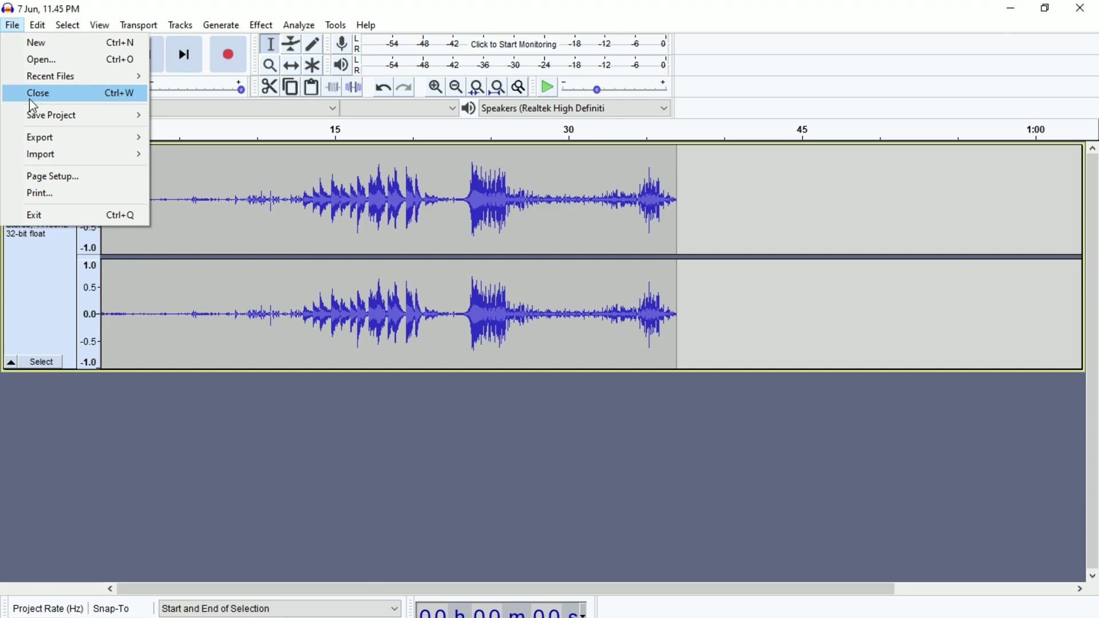
pyautogui.moveTo(121, 155)
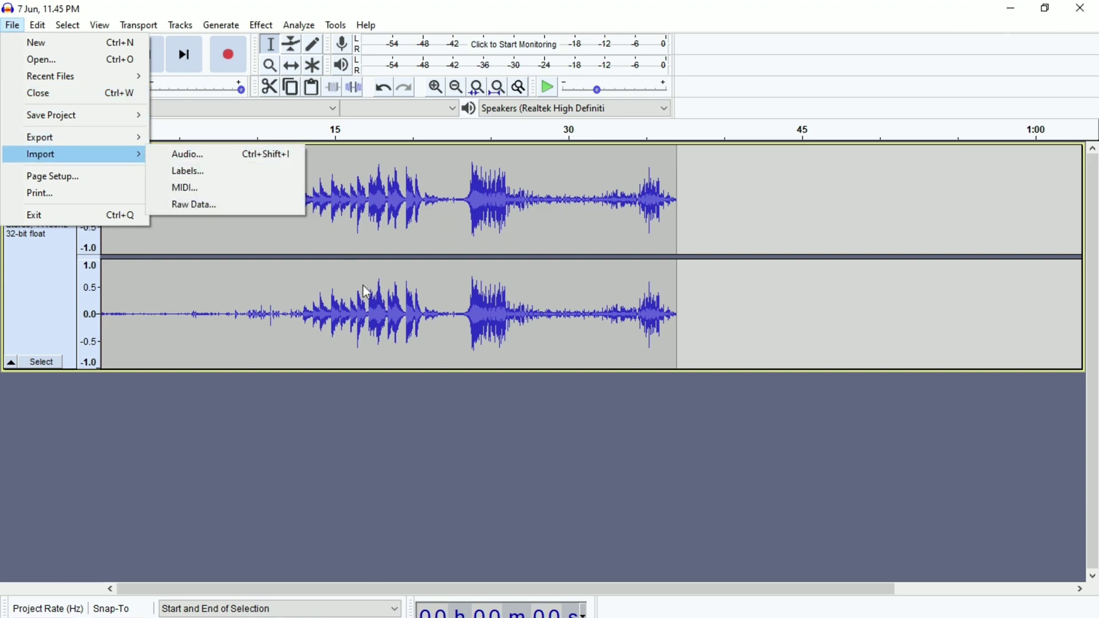
pyautogui.click(421, 405)
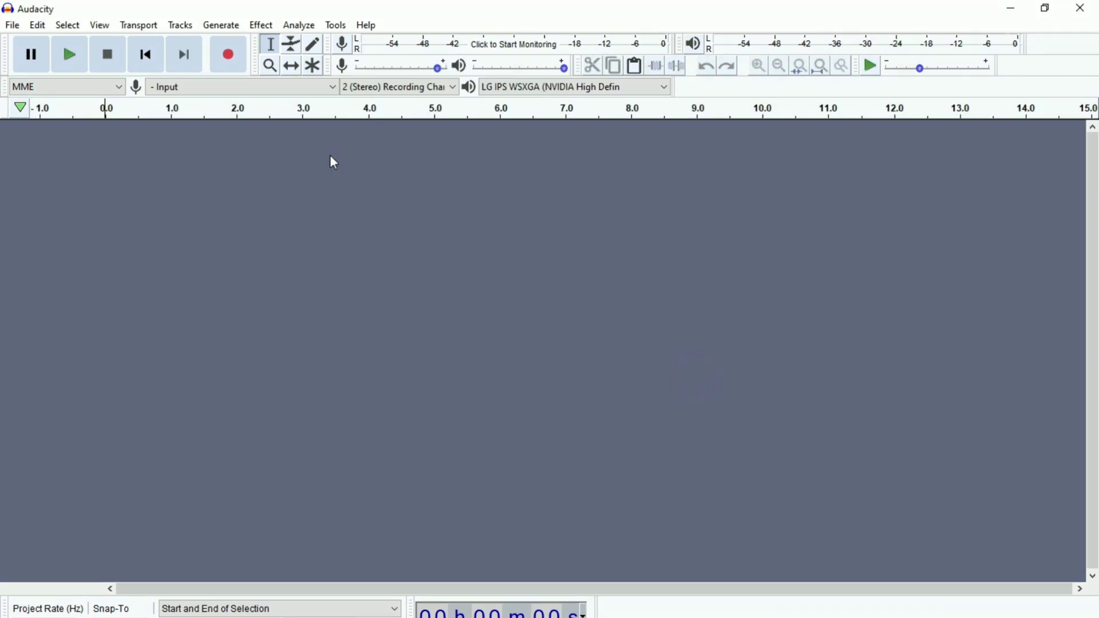
# Record about 19 seconds of audio from the input device onto a new stereo track and stop recording.
pyautogui.click(221, 66)
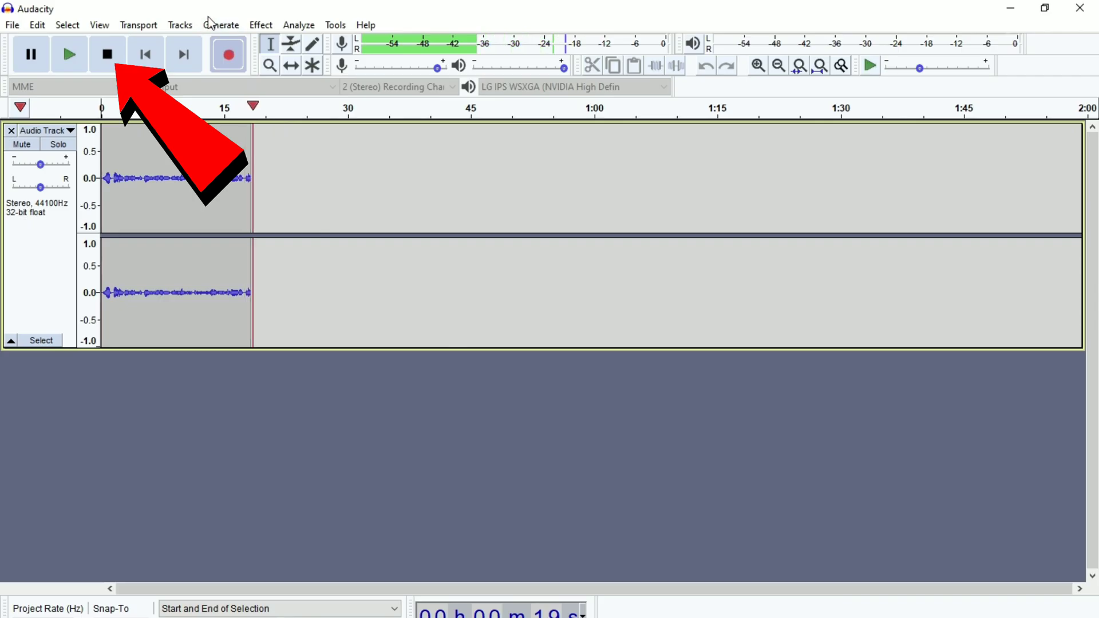
pyautogui.click(107, 54)
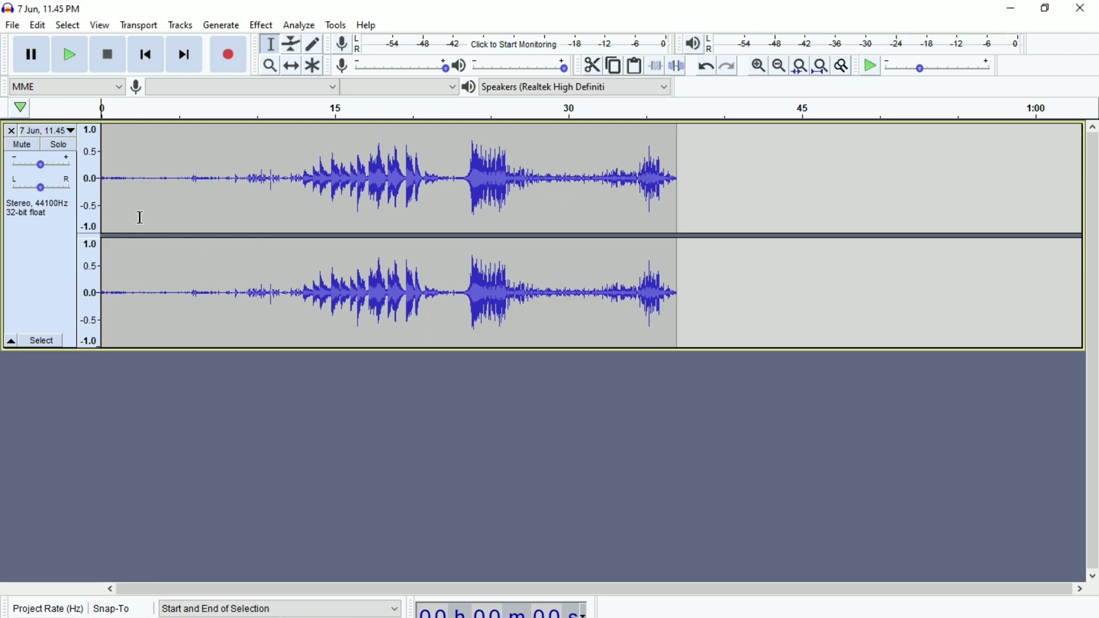
# Delete the quiet audio between about 1 s and 7.5 s in the "7 Jun, 11.45 PM" track.
pyautogui.click(119, 172)
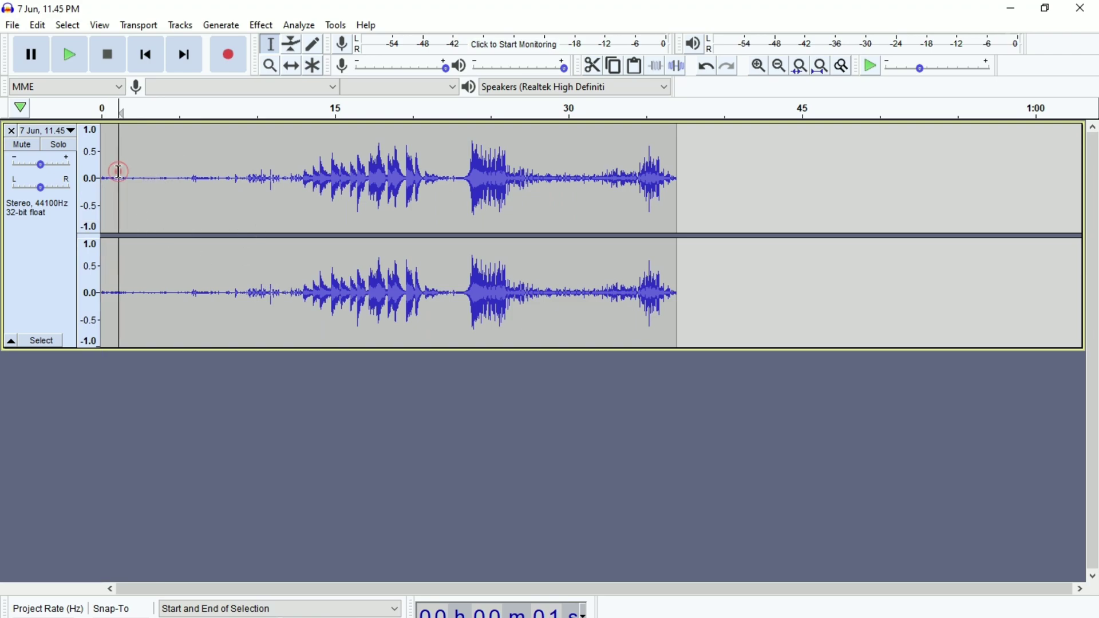
pyautogui.moveTo(118, 172); pyautogui.dragTo(218, 232)
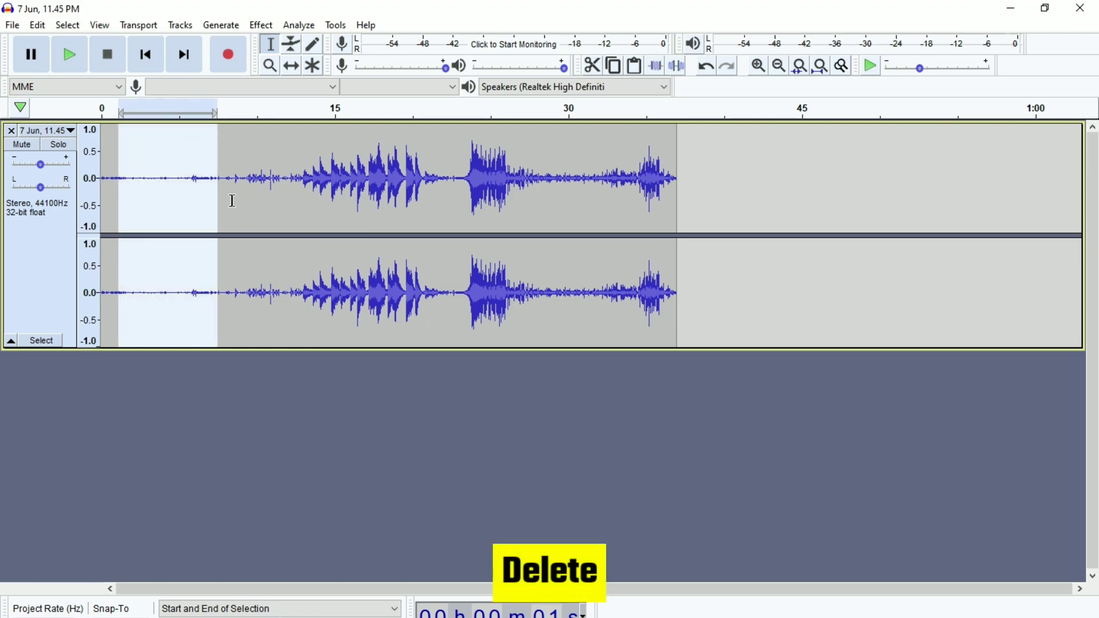
pyautogui.press('Delete')
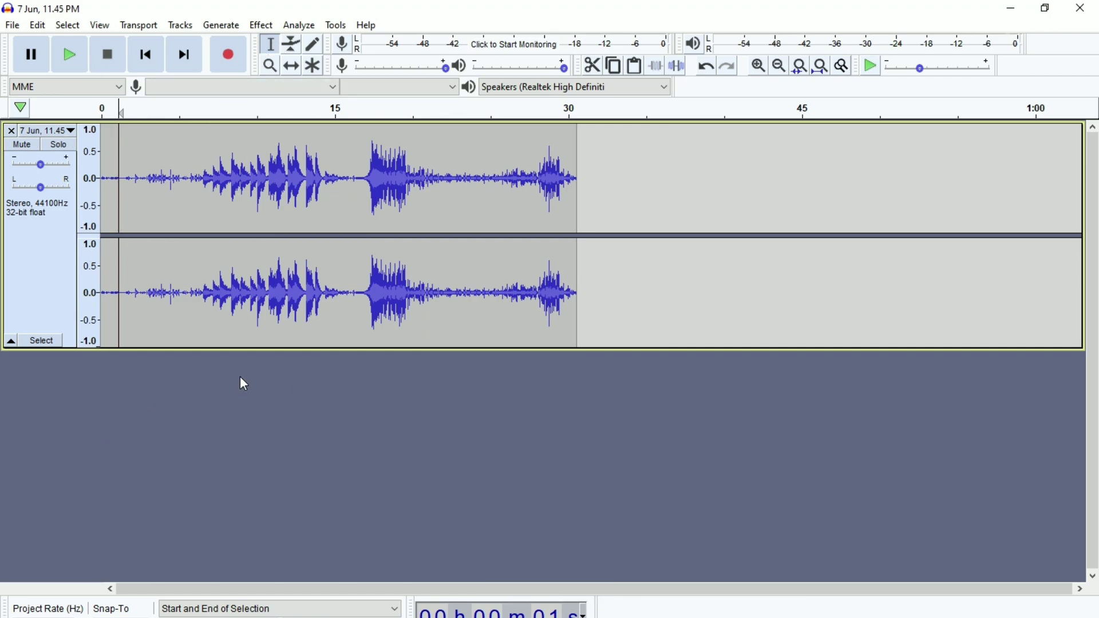
pyautogui.hotkey('ctrl', '1')
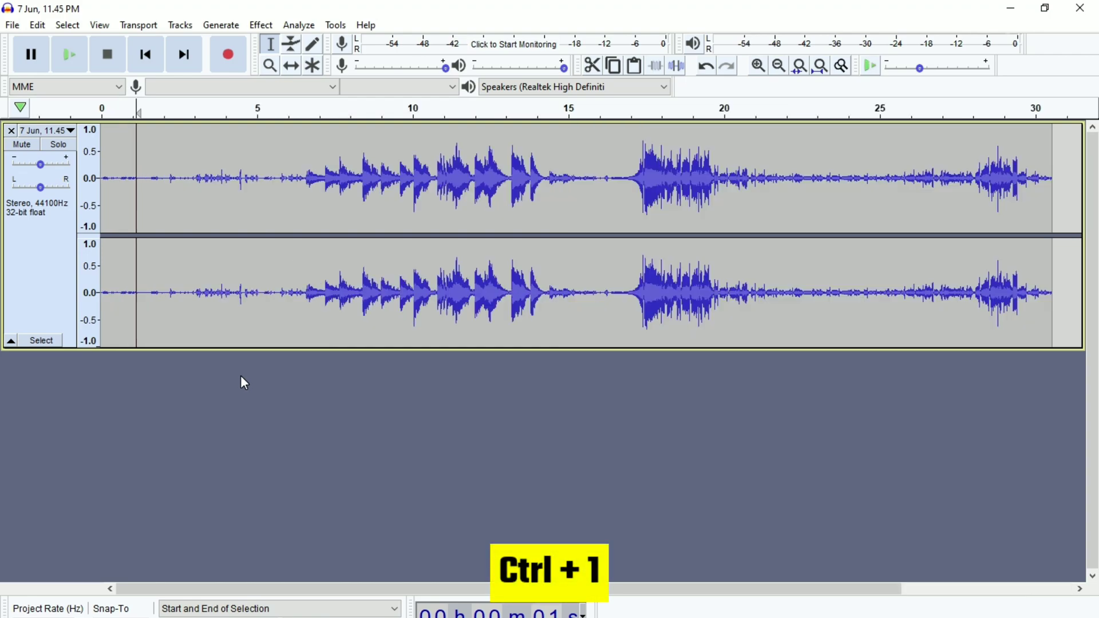
pyautogui.hotkey('ctrl', '1')
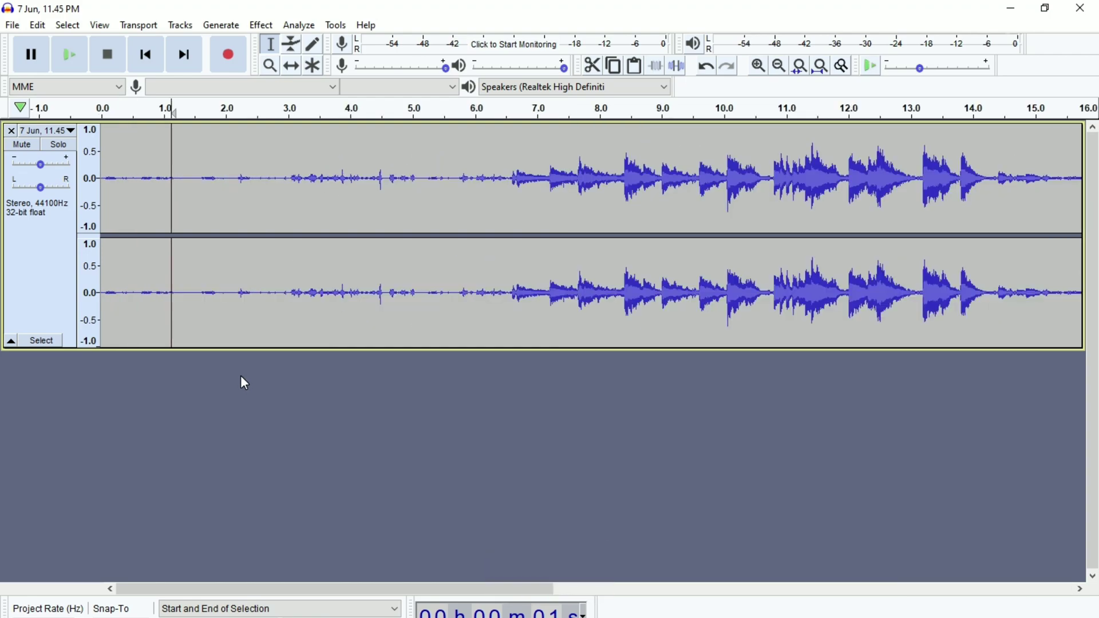
pyautogui.hotkey('ctrl', '3')
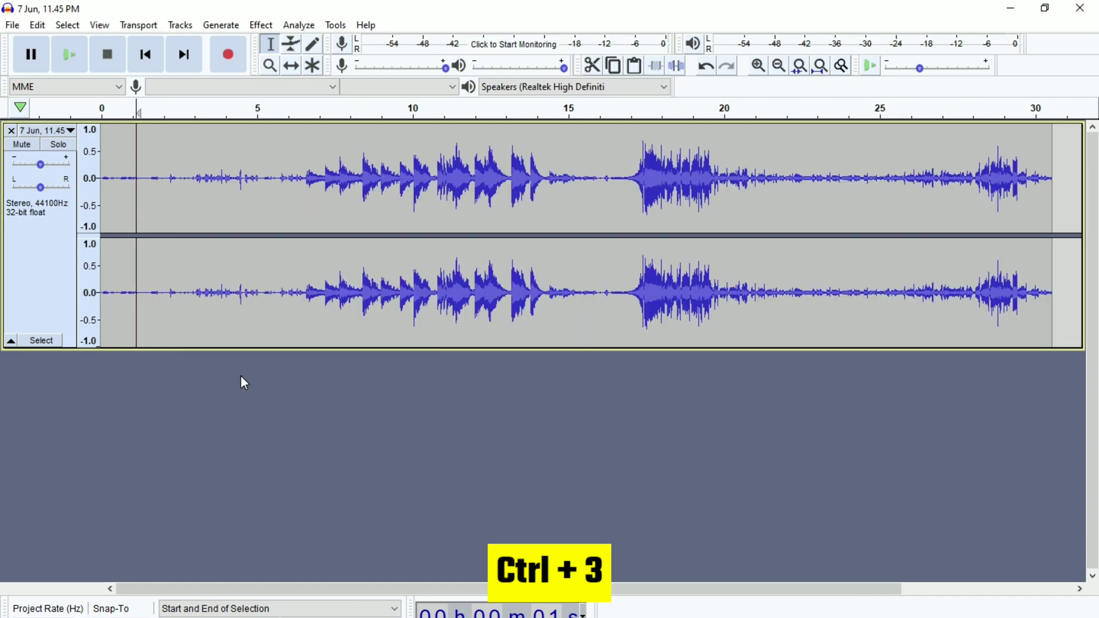
# Zoom the timeline out by two levels and back in by one level.
pyautogui.hotkey('ctrl', '3')
pyautogui.hotkey('ctrl', '3')
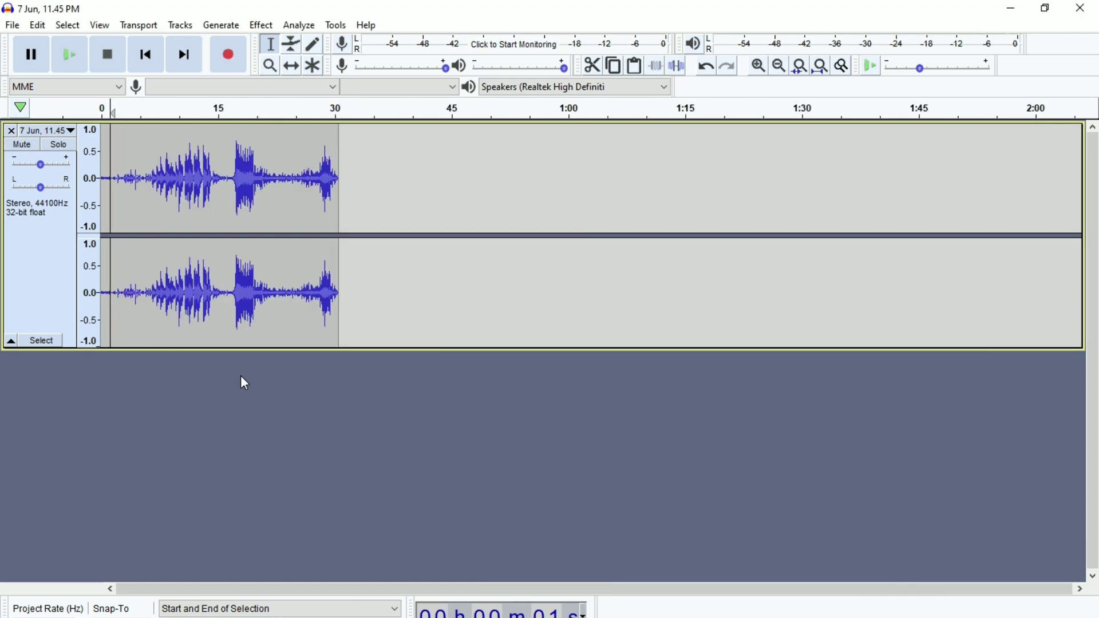
pyautogui.hotkey('ctrl', '1')
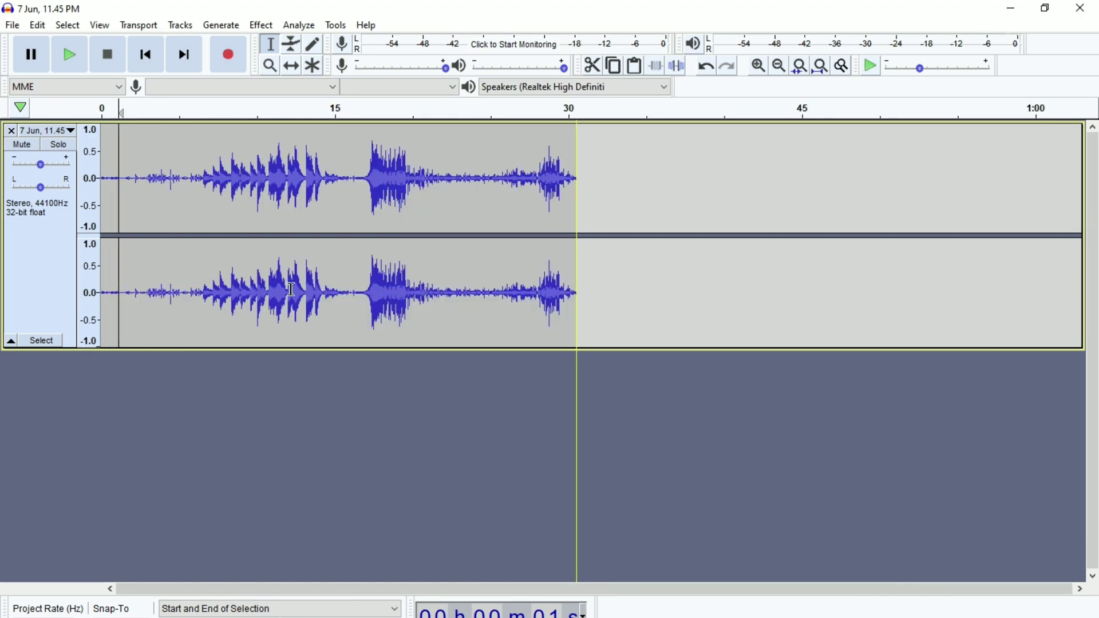
# Select all the audio in the "7 Jun, 11.45 PM" track and clear the selection, doing this twice.
pyautogui.hotkey('ctrl', 'a')
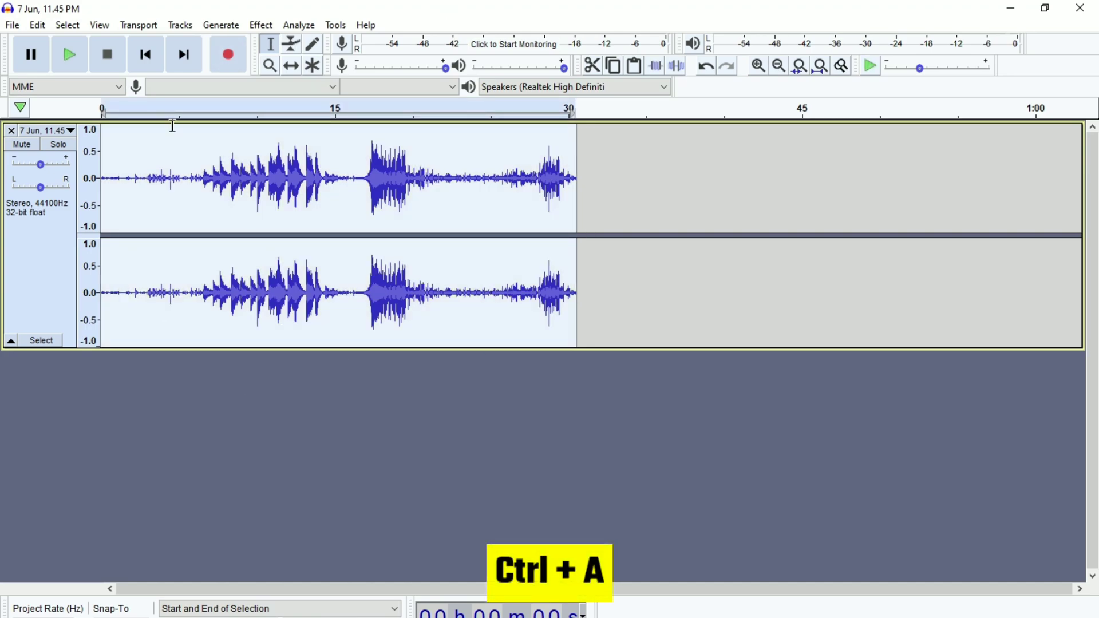
pyautogui.click(426, 170)
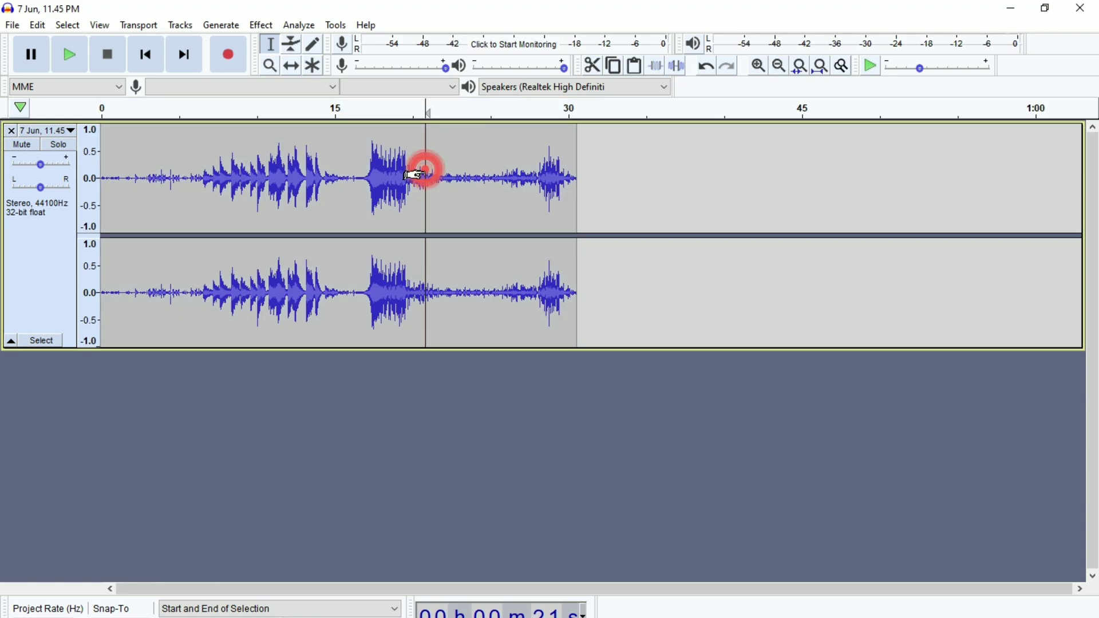
pyautogui.doubleClick(393, 173)
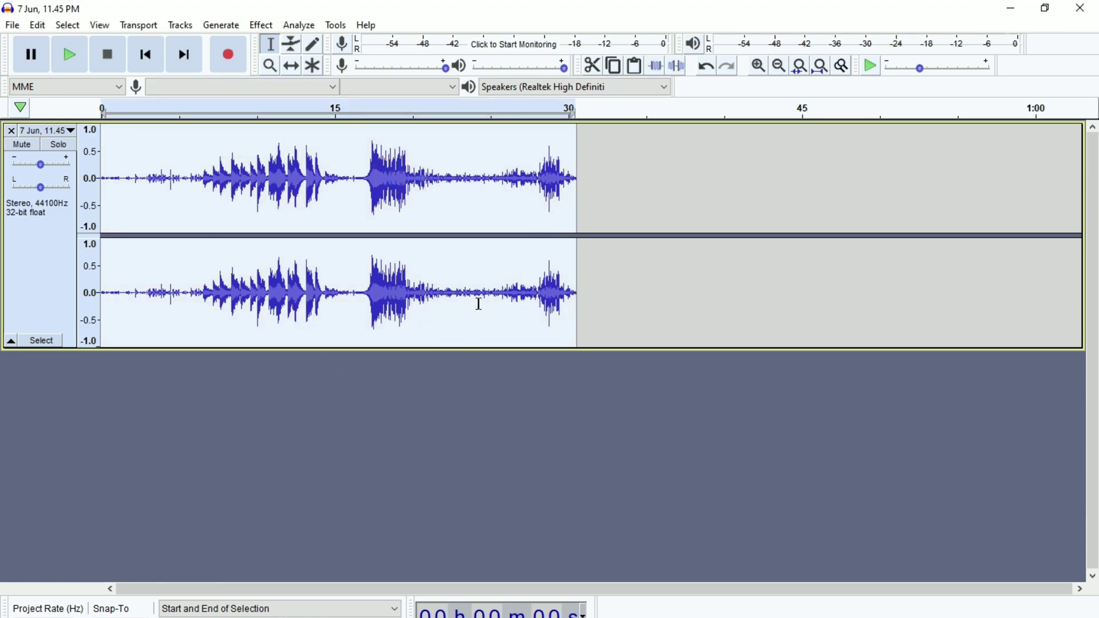
pyautogui.click(380, 198)
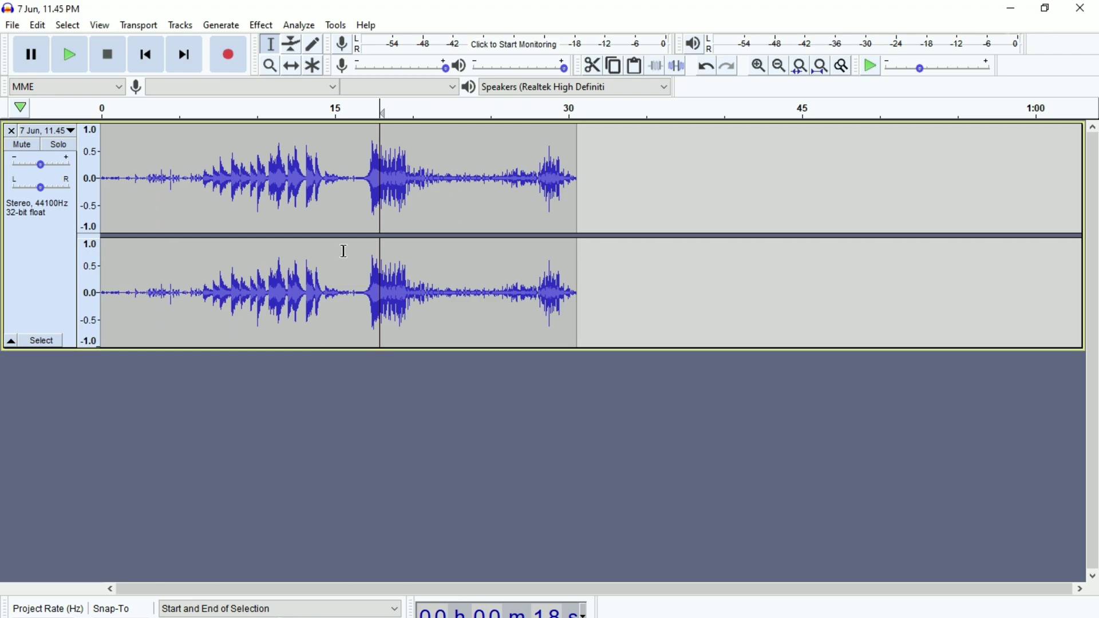
# Play the "7 Jun, 11.45 PM" track from about 10 s and again from about 1 s to hear its background noise.
pyautogui.click(115, 174)
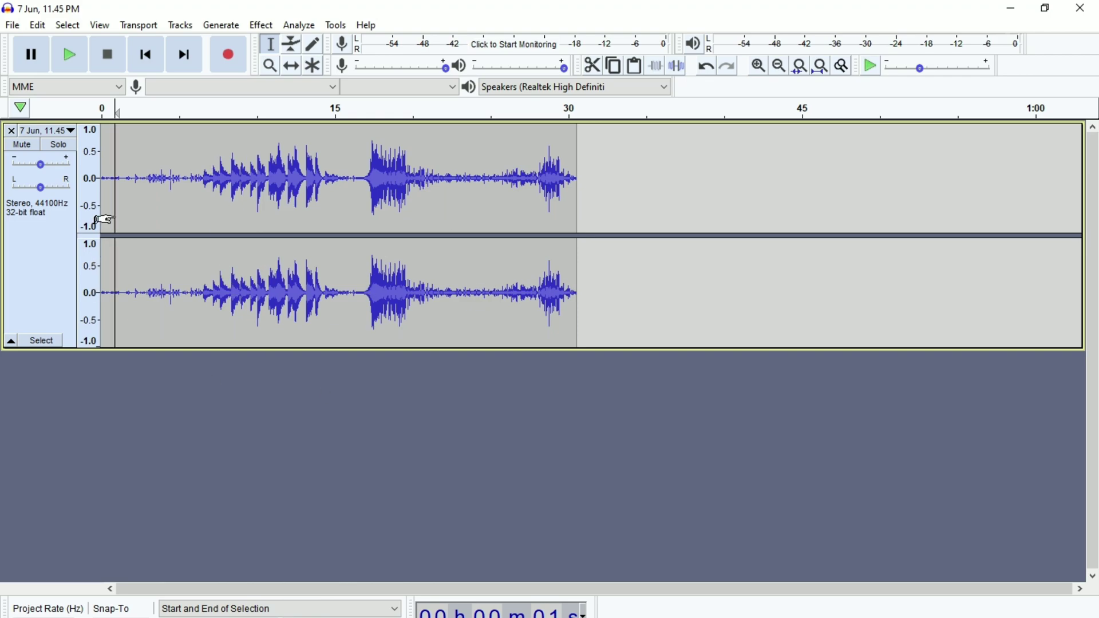
pyautogui.click(264, 184)
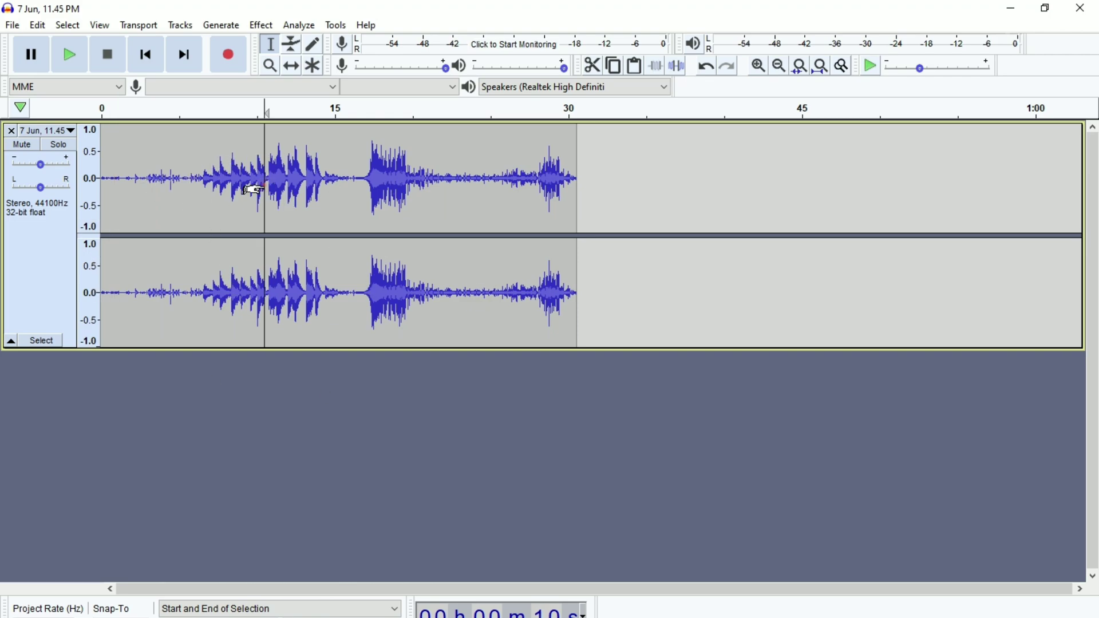
pyautogui.press('space')
pyautogui.press('space')
pyautogui.click(110, 166)
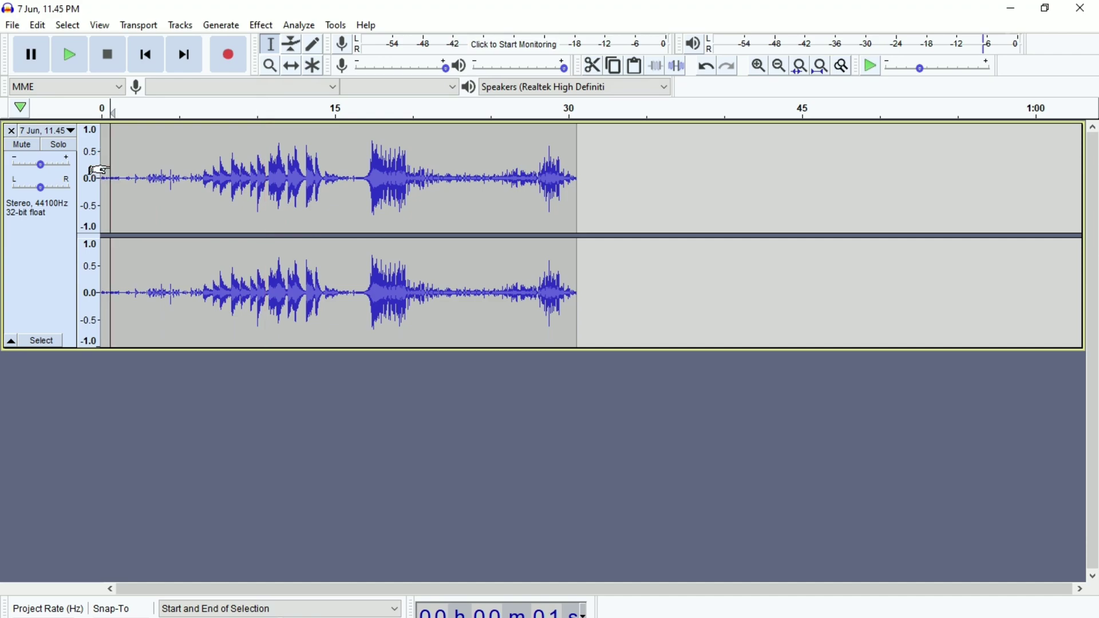
pyautogui.press('space')
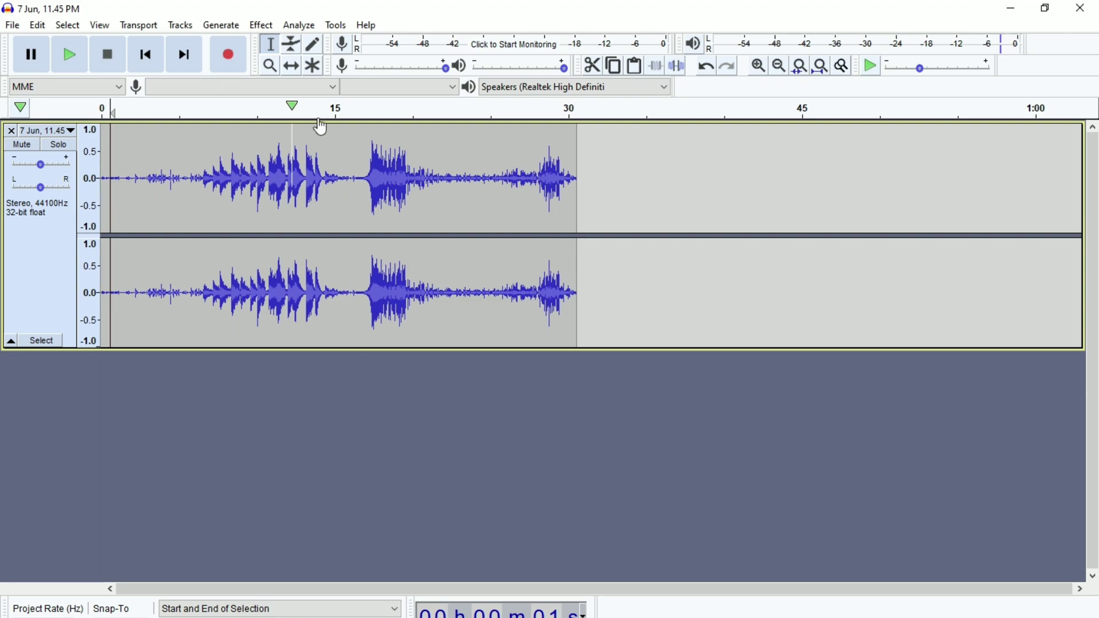
pyautogui.moveTo(107, 184); pyautogui.dragTo(171, 216)
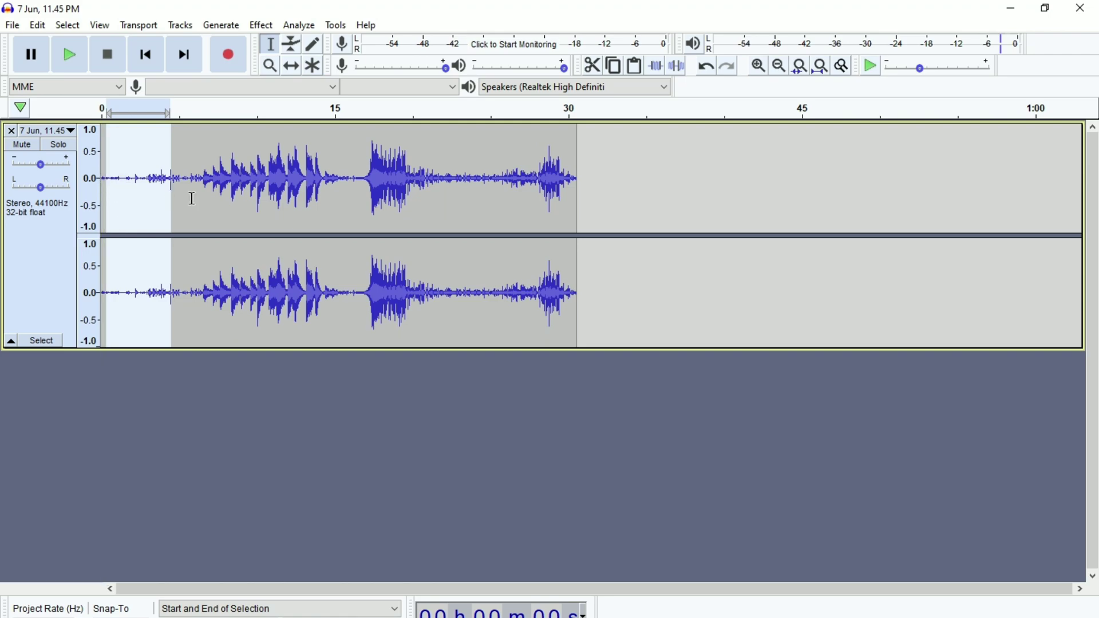
pyautogui.click(103, 180)
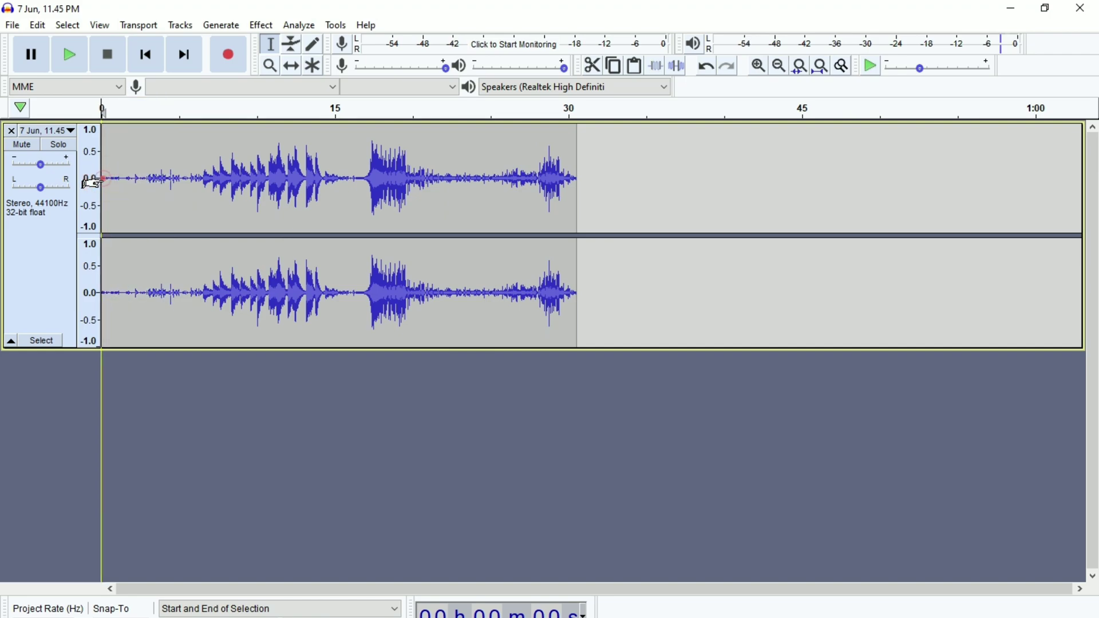
pyautogui.moveTo(105, 179); pyautogui.dragTo(187, 222)
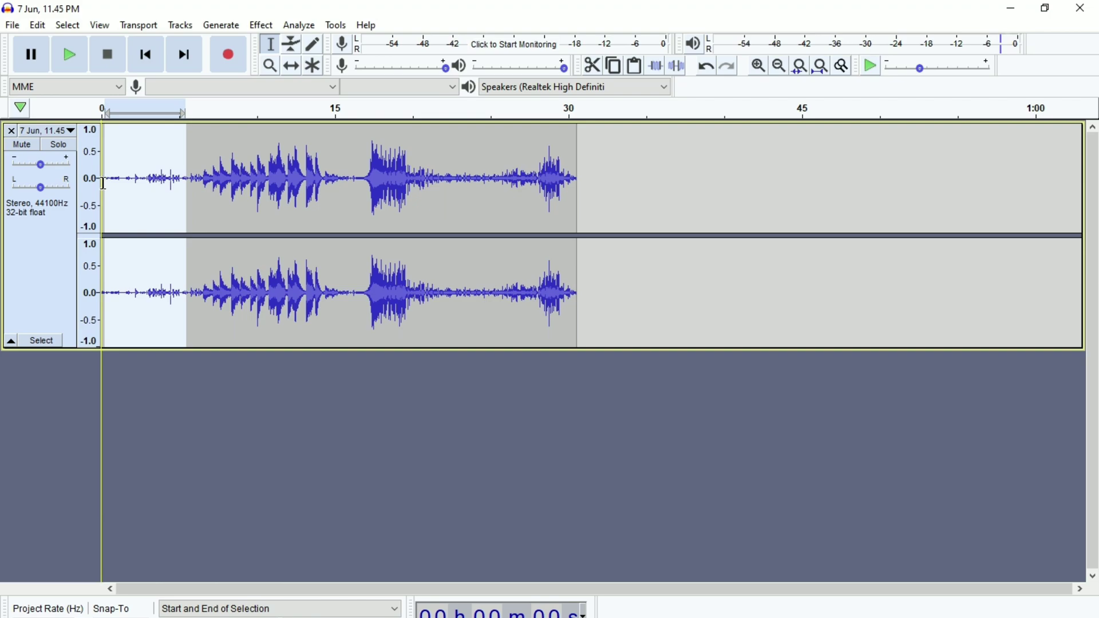
pyautogui.click(155, 226)
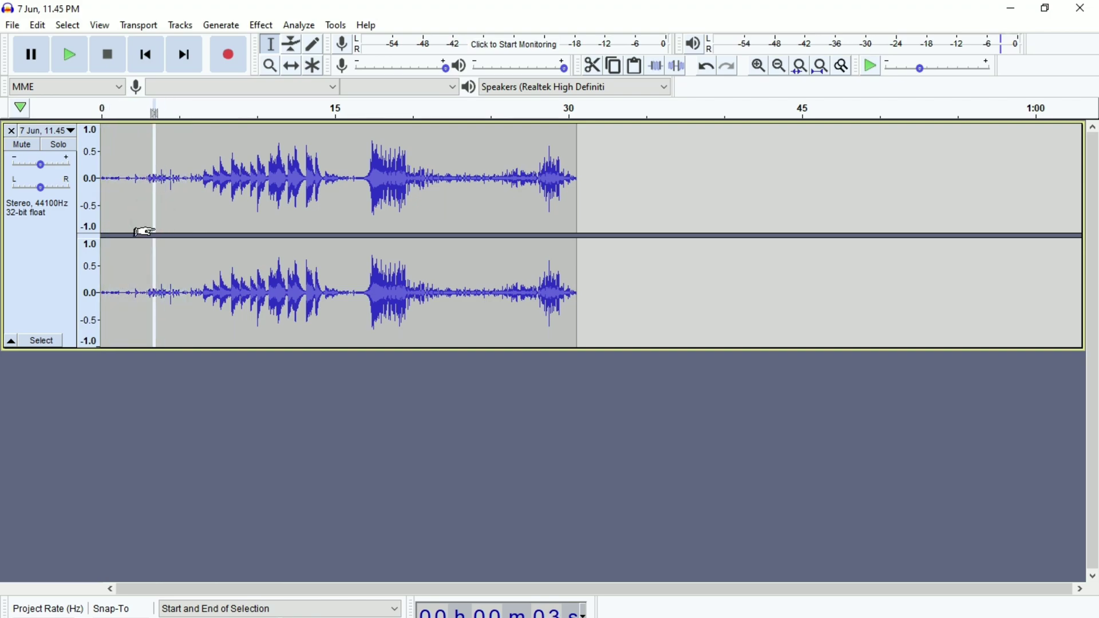
# Capture a Noise Reduction profile from the quiet opening section of the track, up to about 3.5 s.
pyautogui.moveTo(104, 177); pyautogui.dragTo(159, 211)
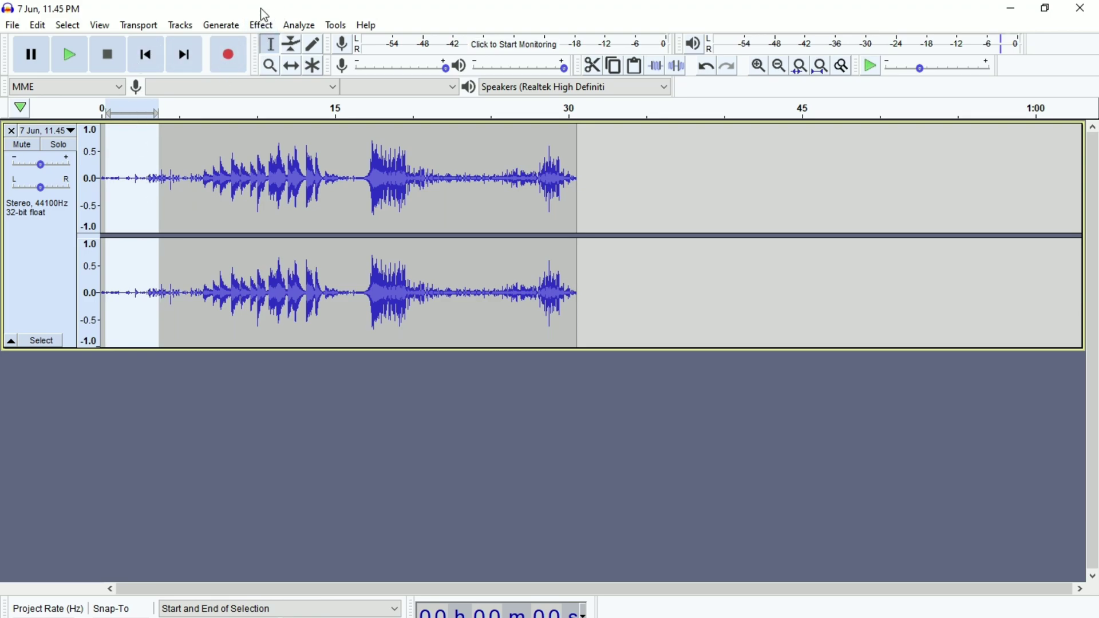
pyautogui.click(265, 25)
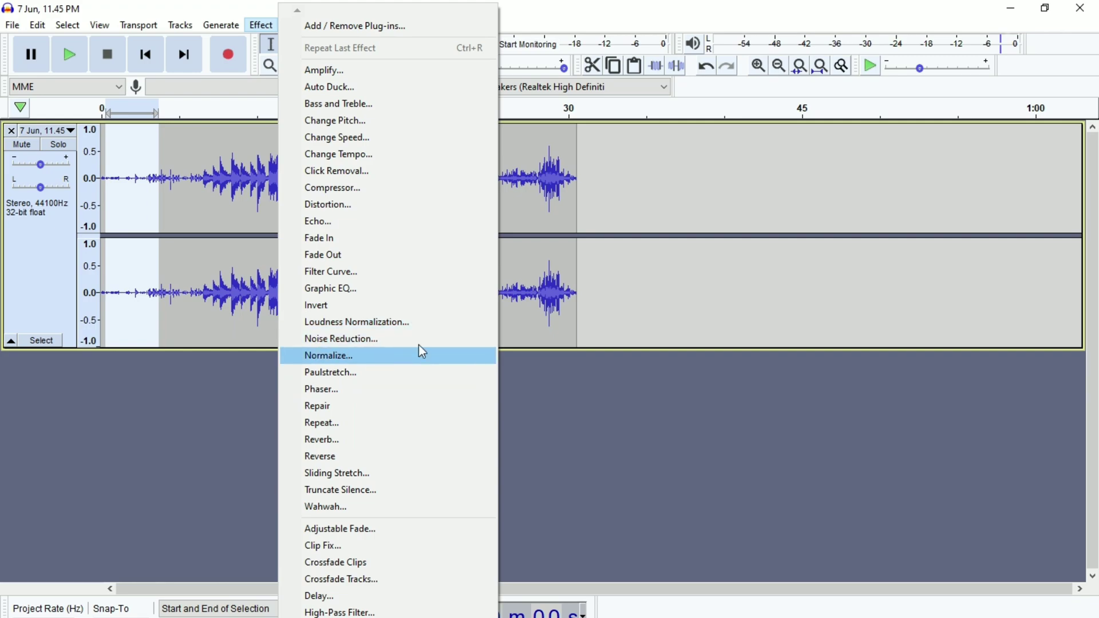
pyautogui.click(423, 339)
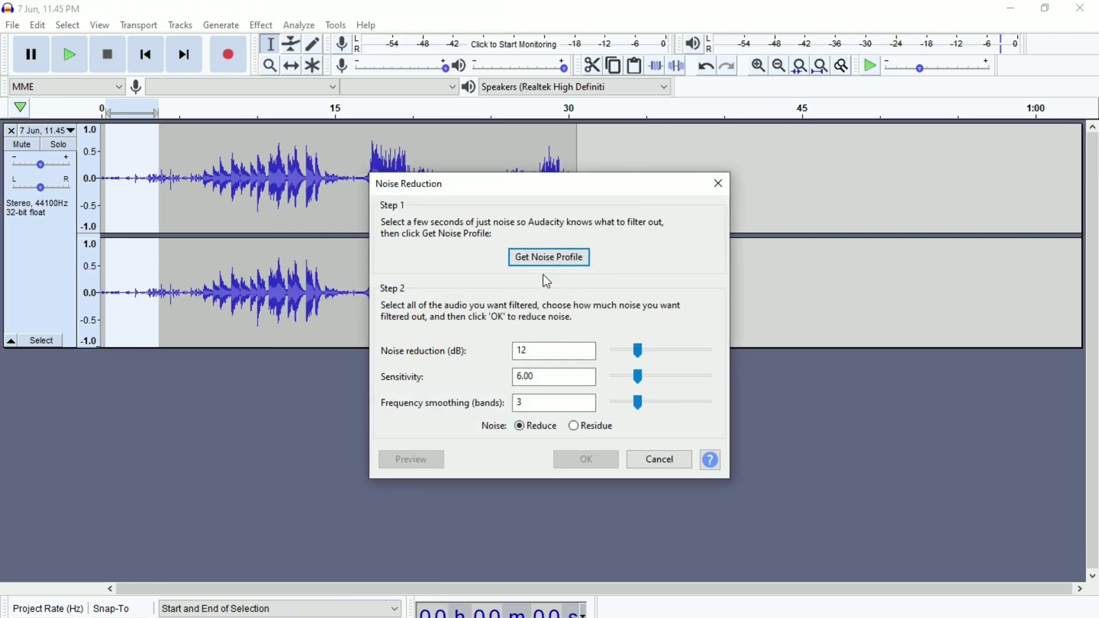
pyautogui.click(552, 262)
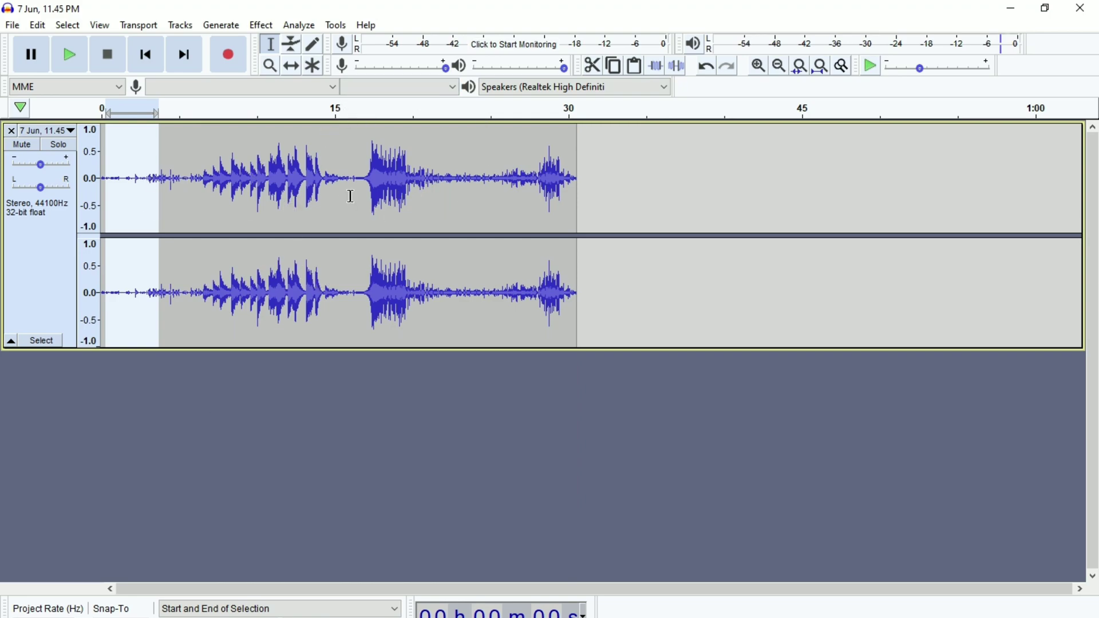
# Apply Noise Reduction to the entire track using the captured profile, and play the result from about 1 s.
pyautogui.hotkey('ctrl', 'a')
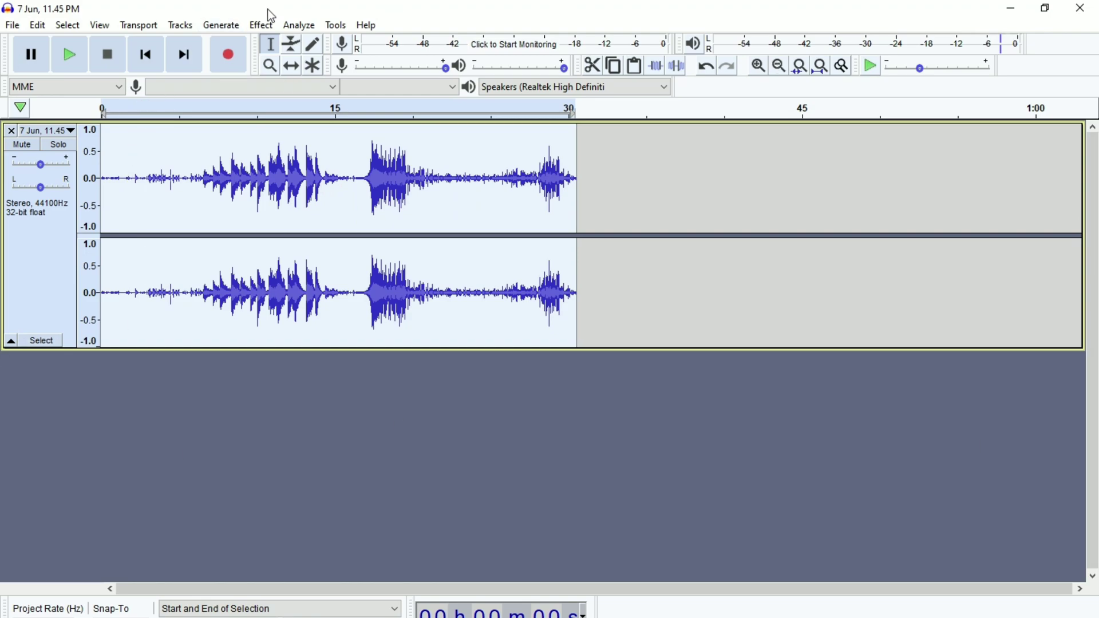
pyautogui.click(261, 25)
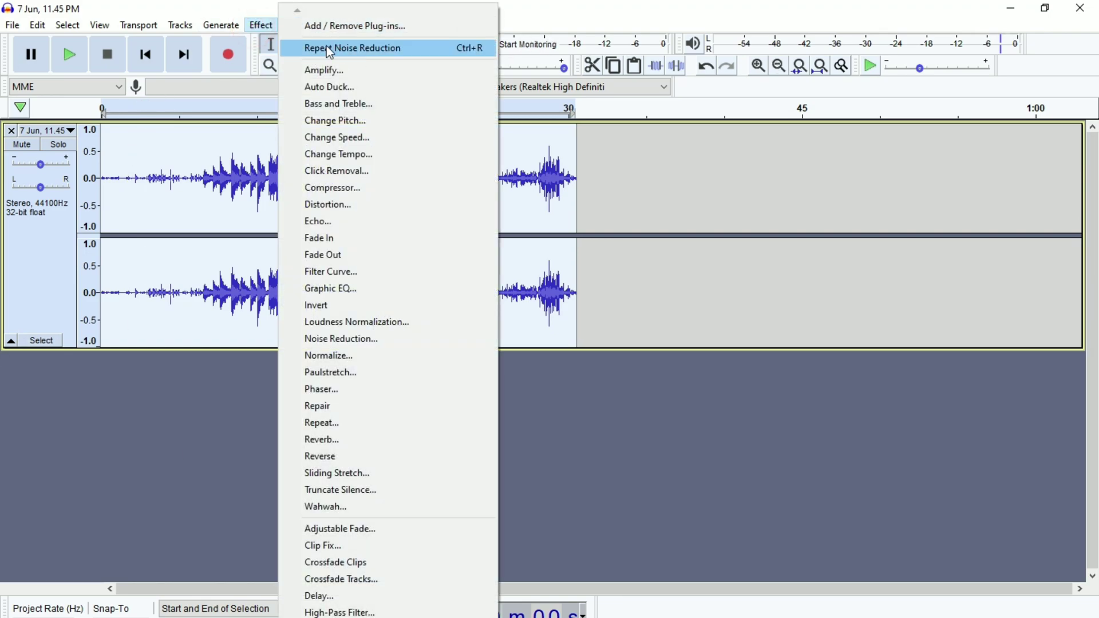
pyautogui.click(376, 49)
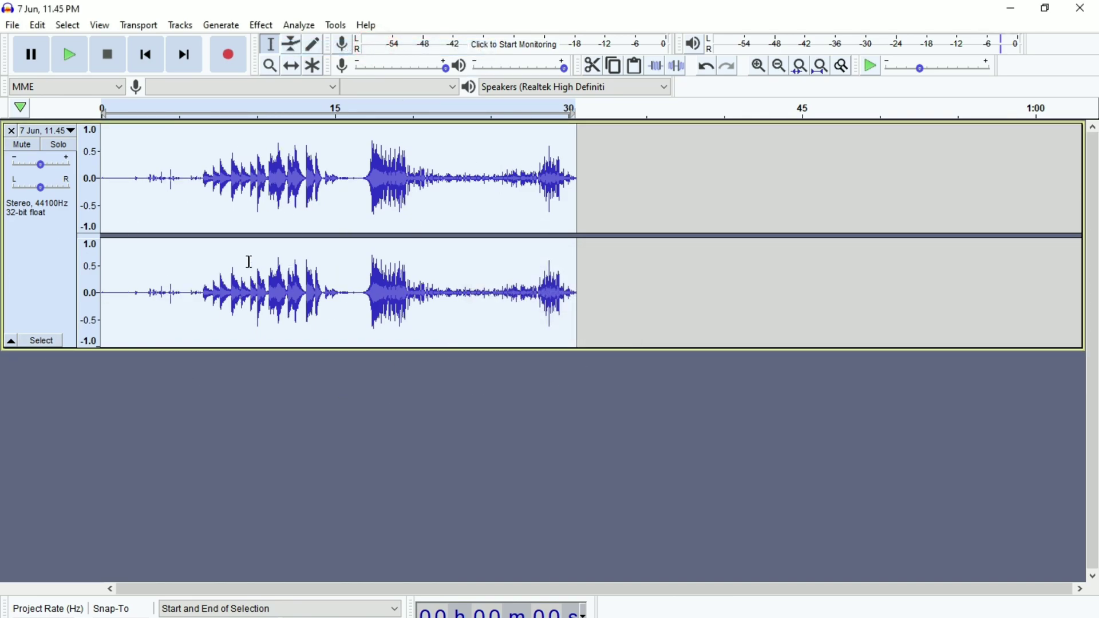
pyautogui.click(121, 176)
pyautogui.press('space')
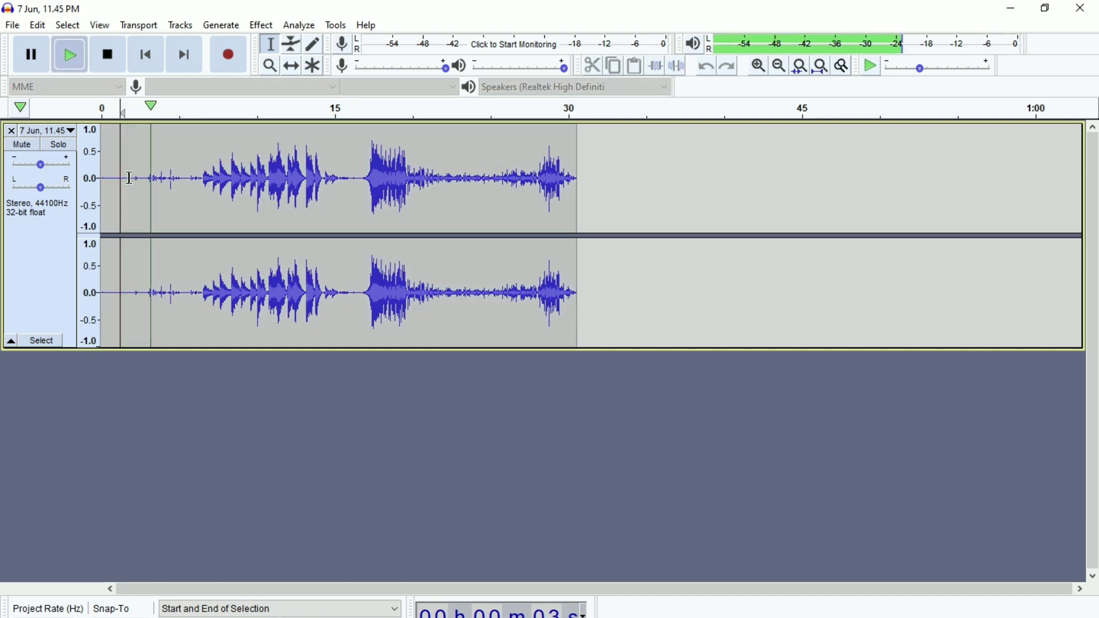
pyautogui.press('space')
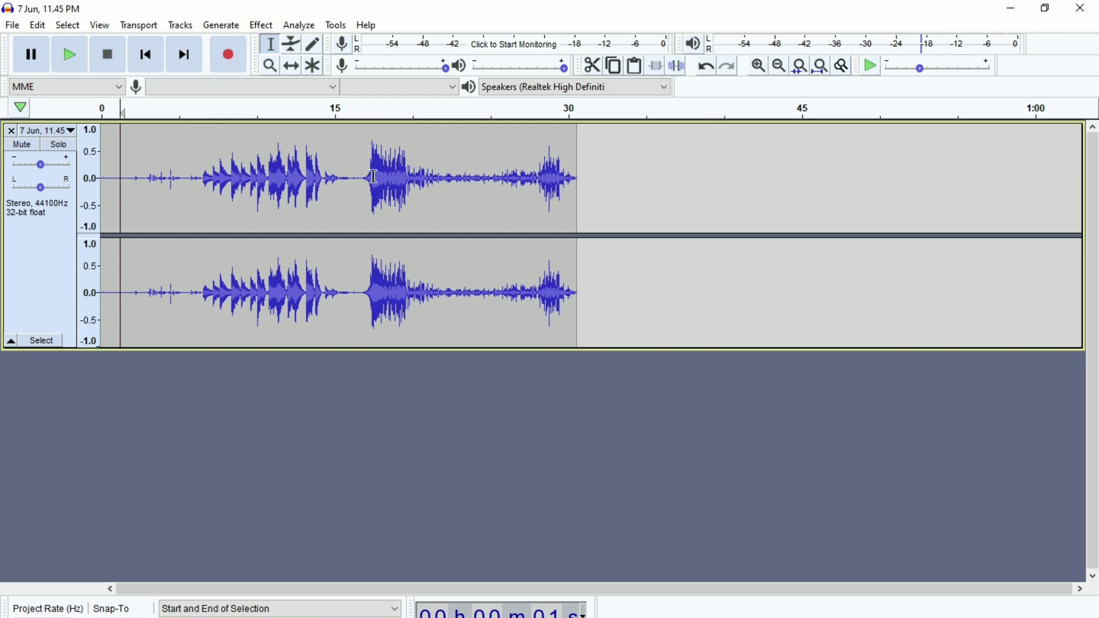
# Apply Noise Reduction to the entire track a second time and play the result from near the start.
pyautogui.doubleClick(373, 203)
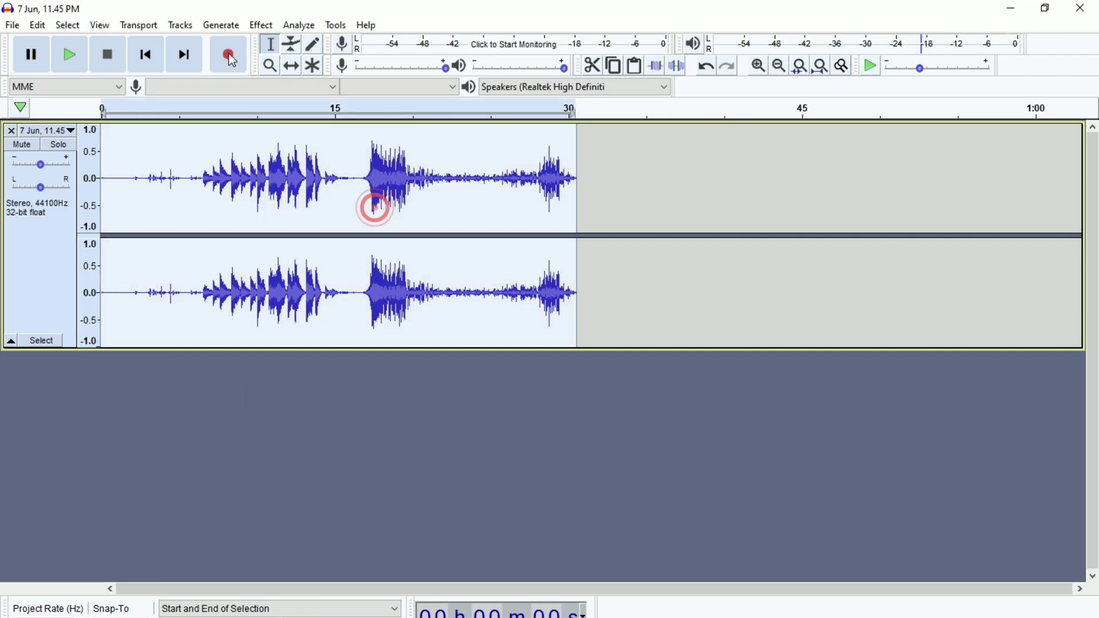
pyautogui.click(260, 26)
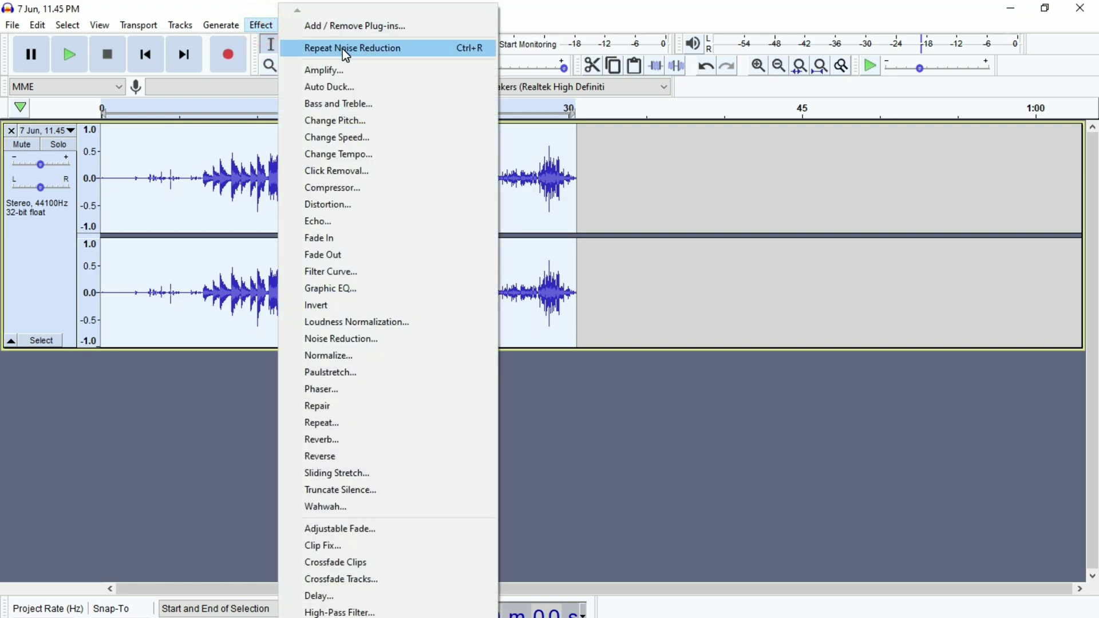
pyautogui.click(346, 50)
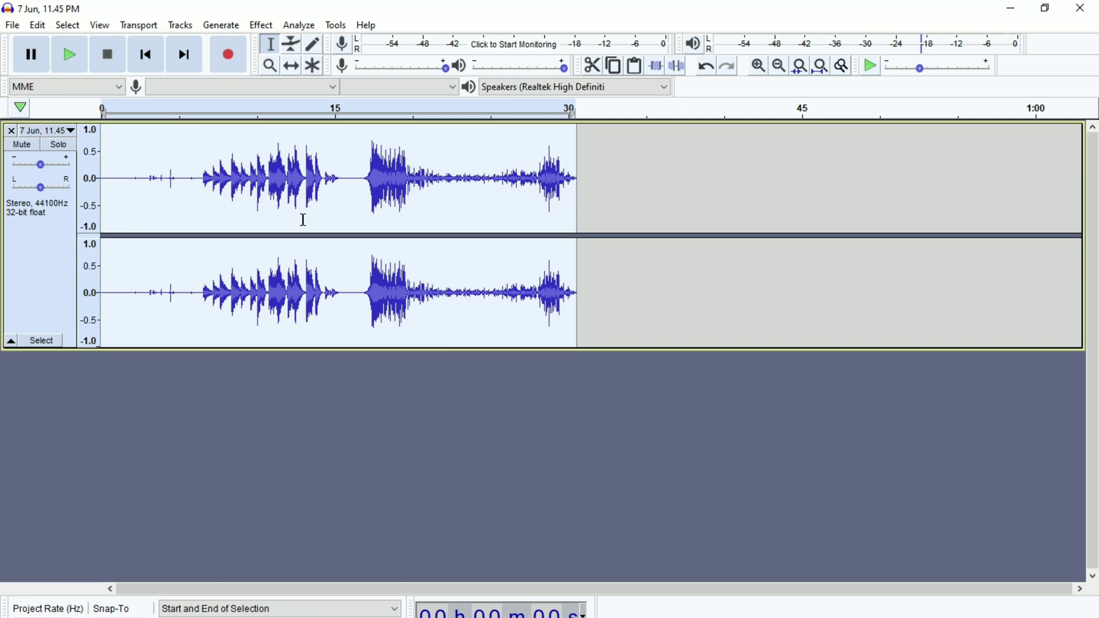
pyautogui.click(273, 220)
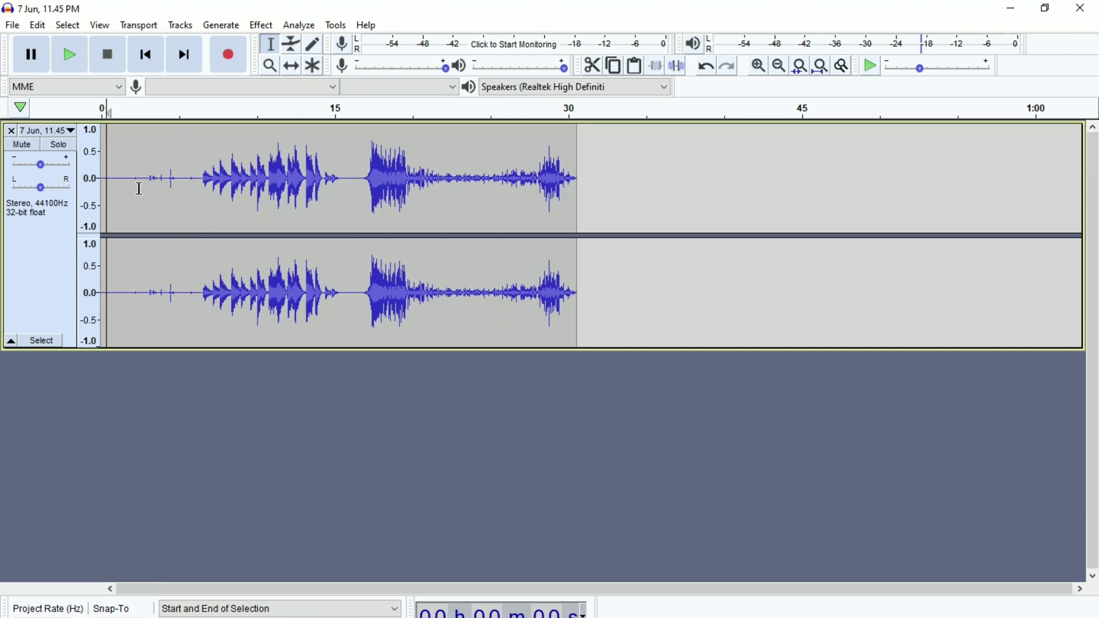
pyautogui.press('space')
# Start exporting the audio as MP3 with the preset quality Insane, 320 kbps.
pyautogui.click(15, 31)
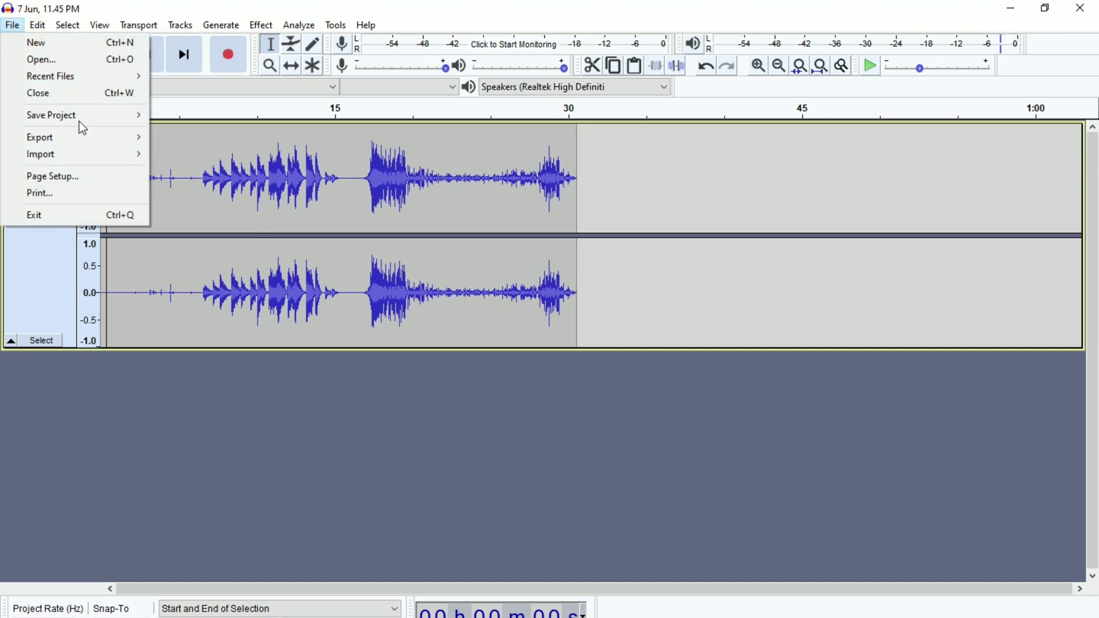
pyautogui.moveTo(93, 138)
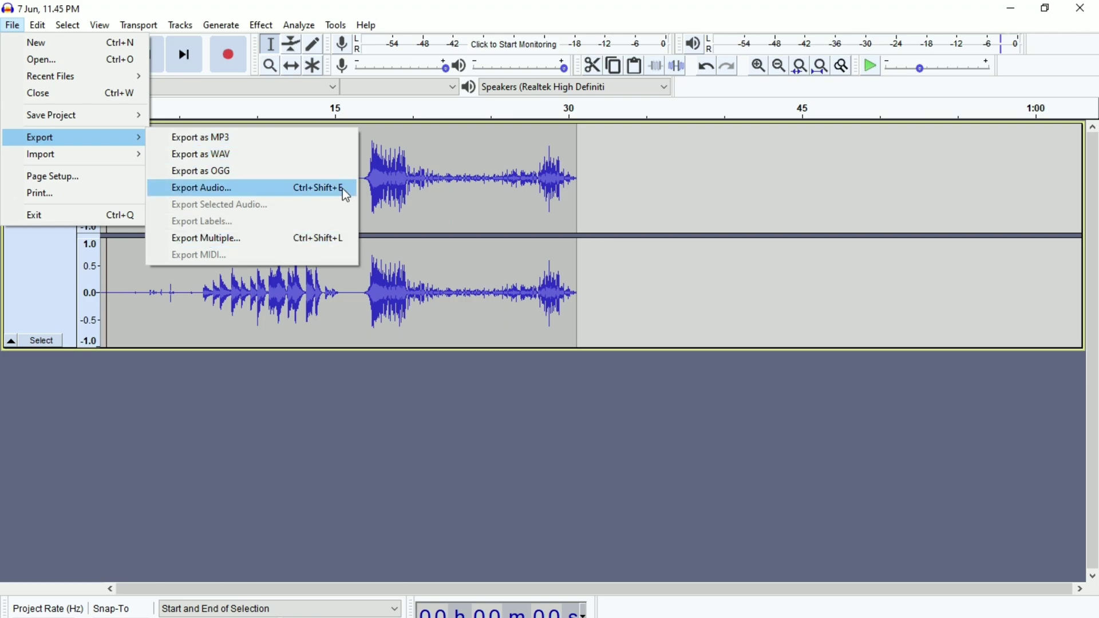
pyautogui.click(272, 145)
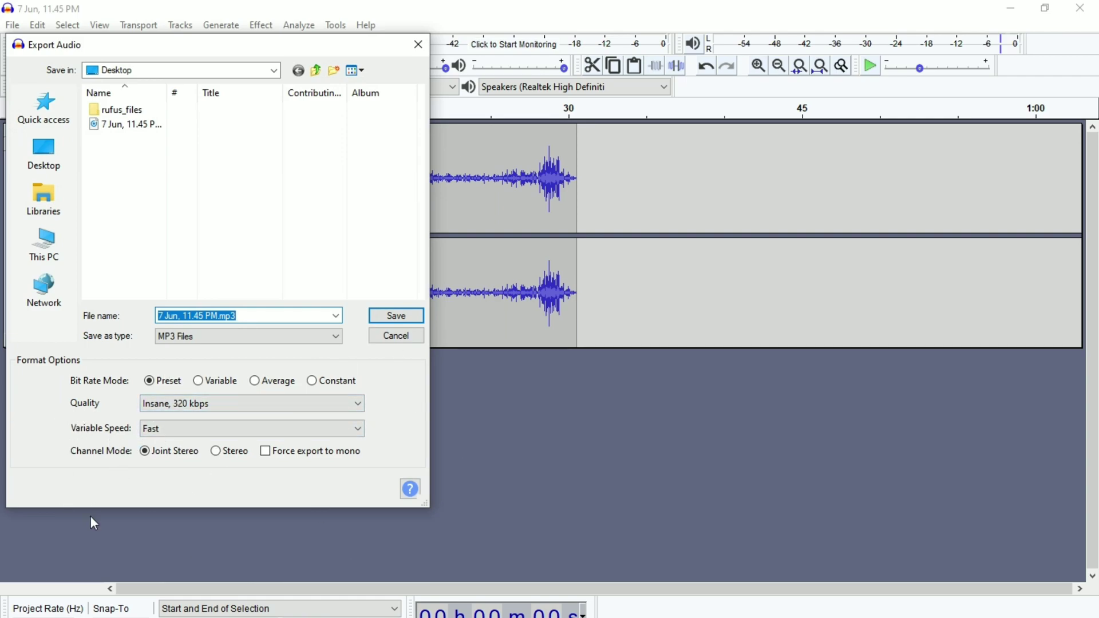
pyautogui.click(229, 407)
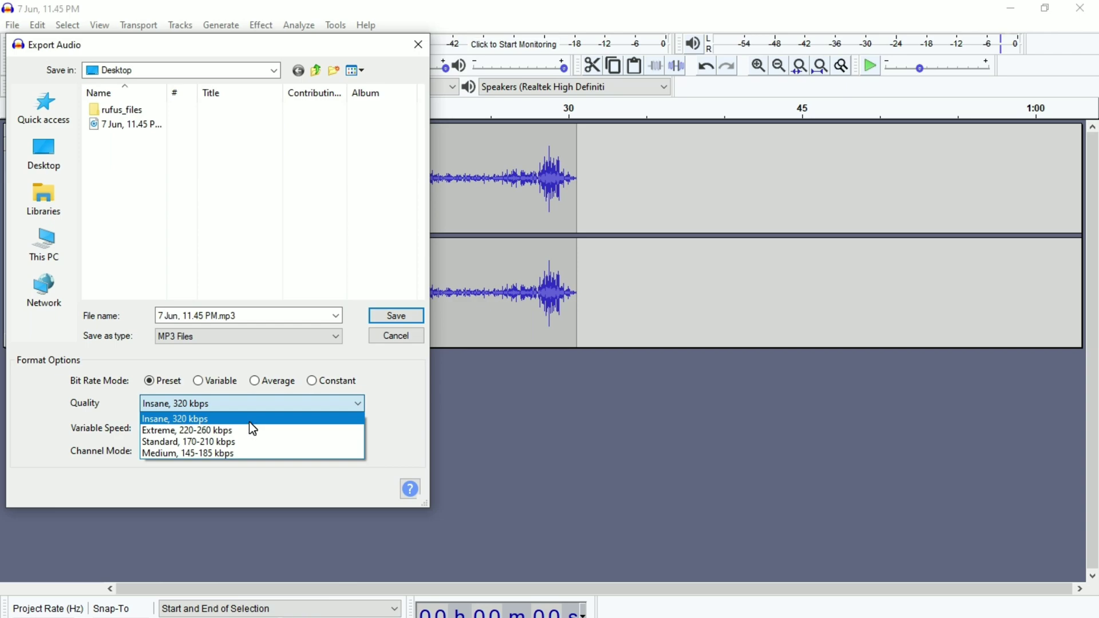
pyautogui.click(249, 424)
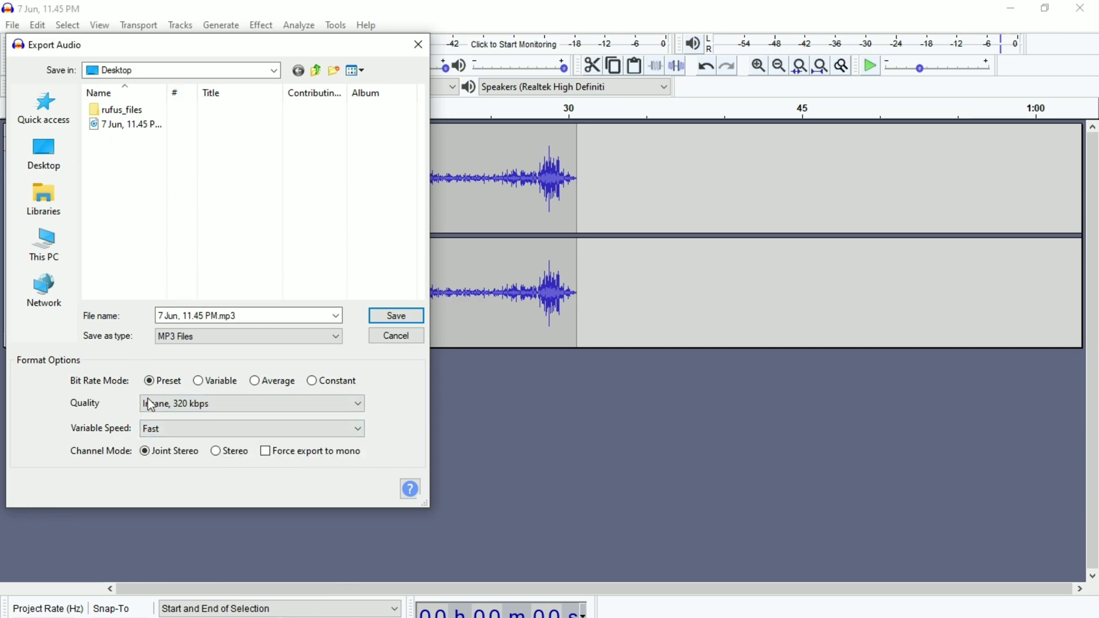
# Name the MP3 export "7 Jun,", save it to the Desktop, and accept empty metadata tags.
pyautogui.click(238, 316)
pyautogui.click(238, 316)
pyautogui.press('BackSpace')
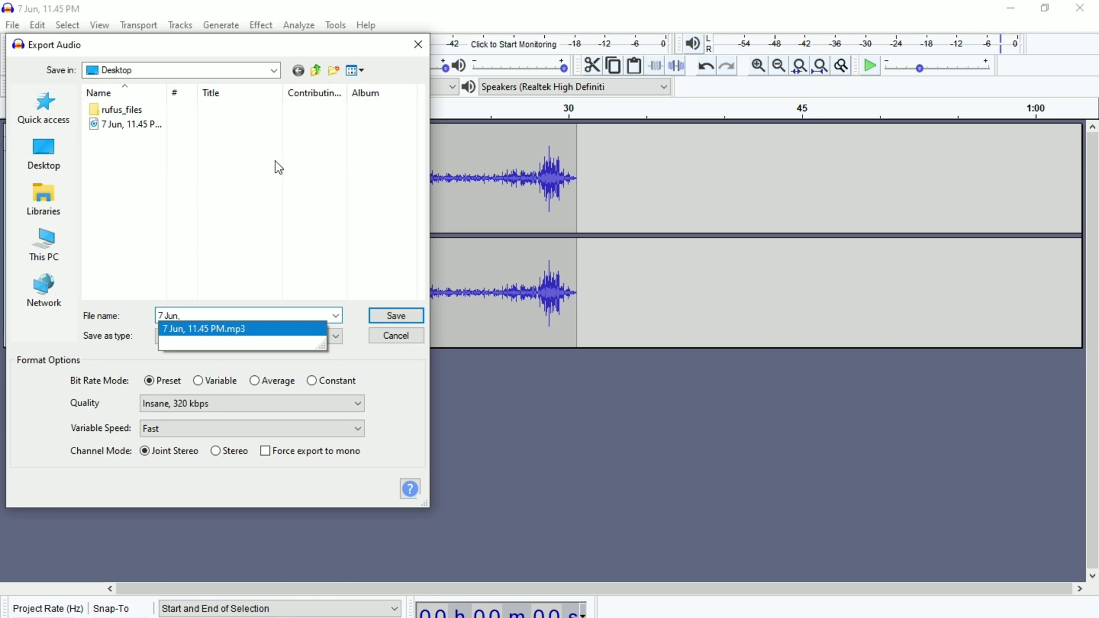
pyautogui.click(32, 153)
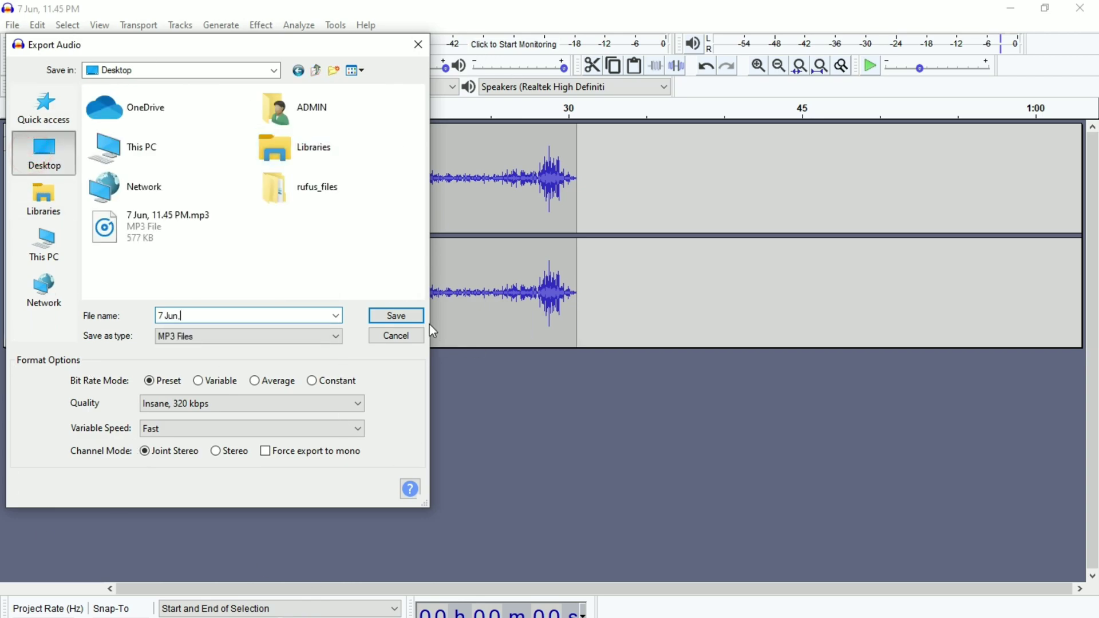
pyautogui.click(395, 316)
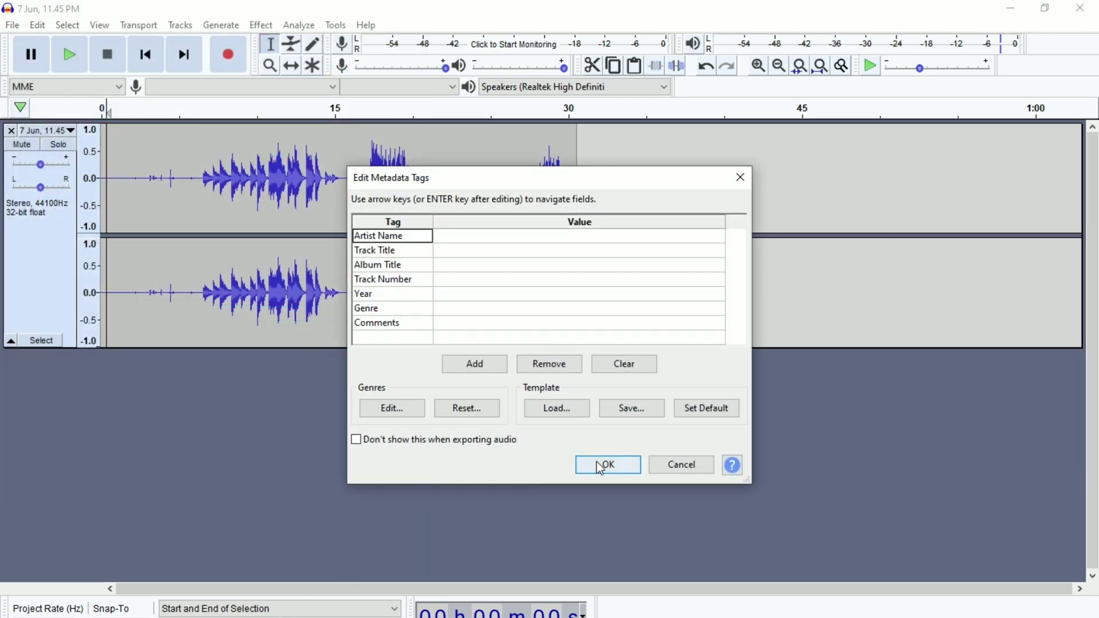
pyautogui.click(600, 466)
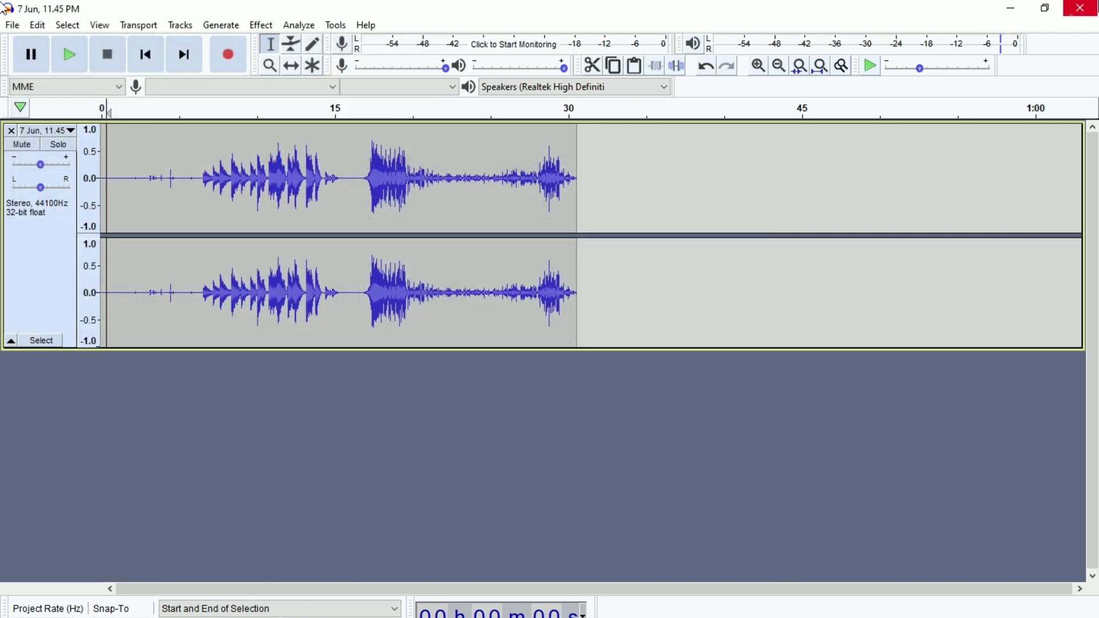
# Close Audacity and select the exported "7 Jun,.mp3" file on the desktop.
pyautogui.click(1081, 8)
pyautogui.click(582, 330)
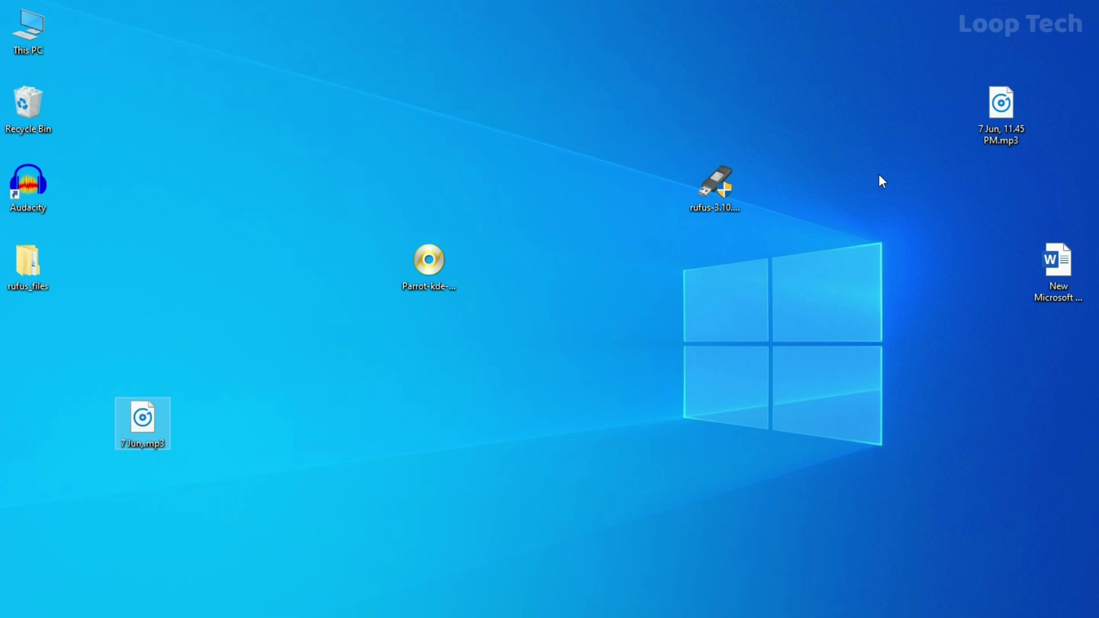
pyautogui.moveTo(75, 367); pyautogui.dragTo(226, 498)
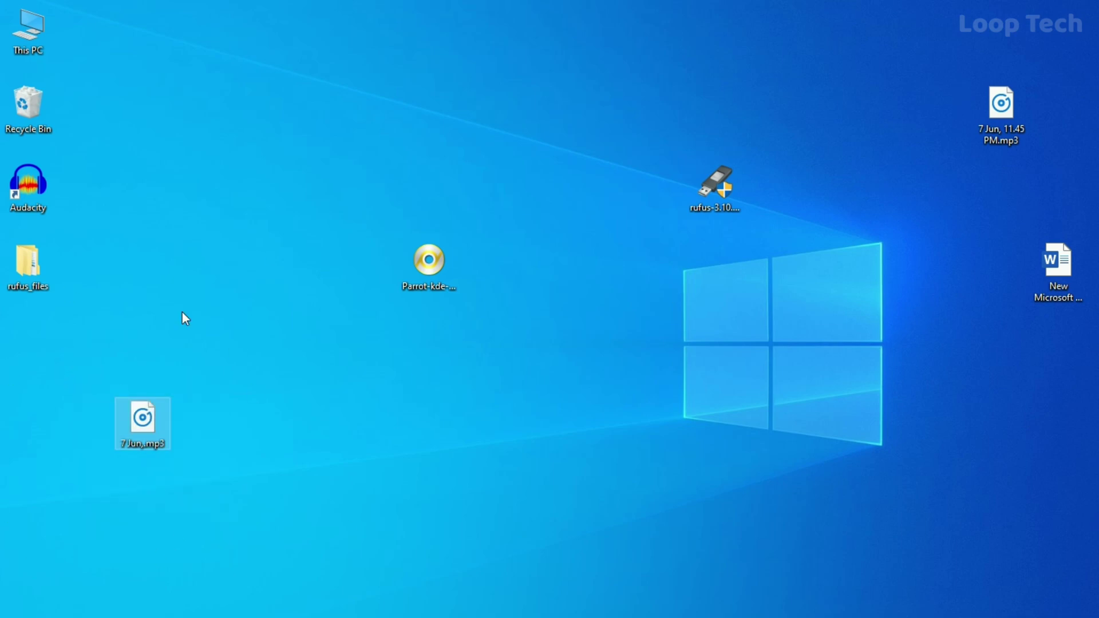